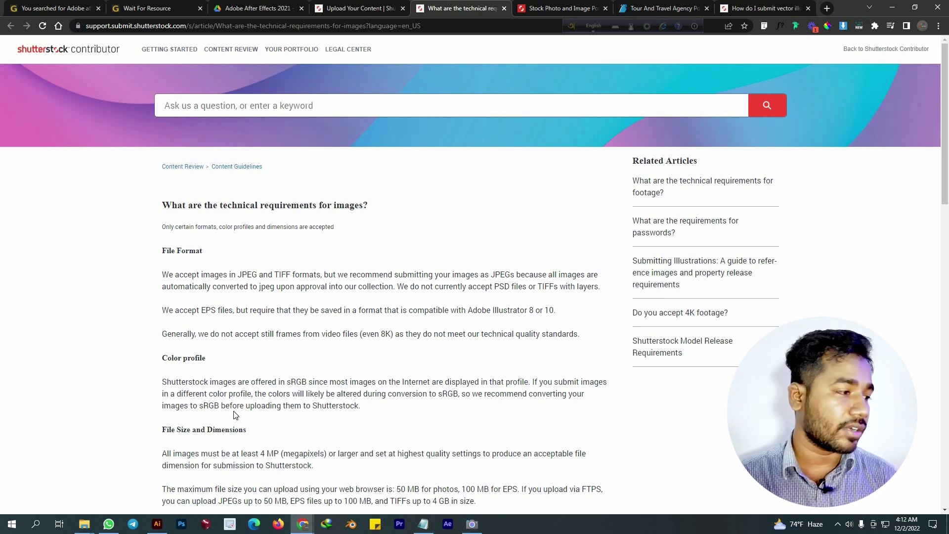
scroll(236, 415, "down", 3)
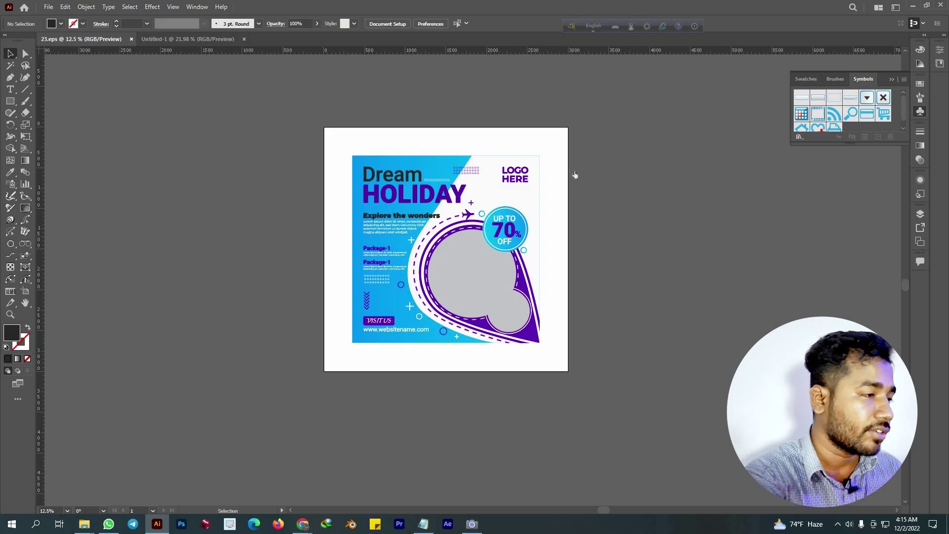
Create a new 3000 × 3000 px document from the Web presets.
key("ctrl+n")
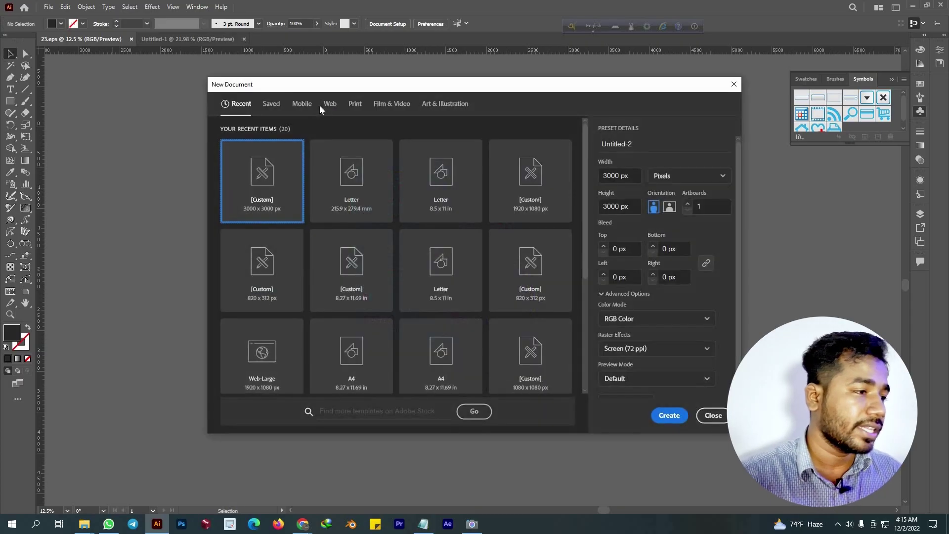
left_click(348, 105)
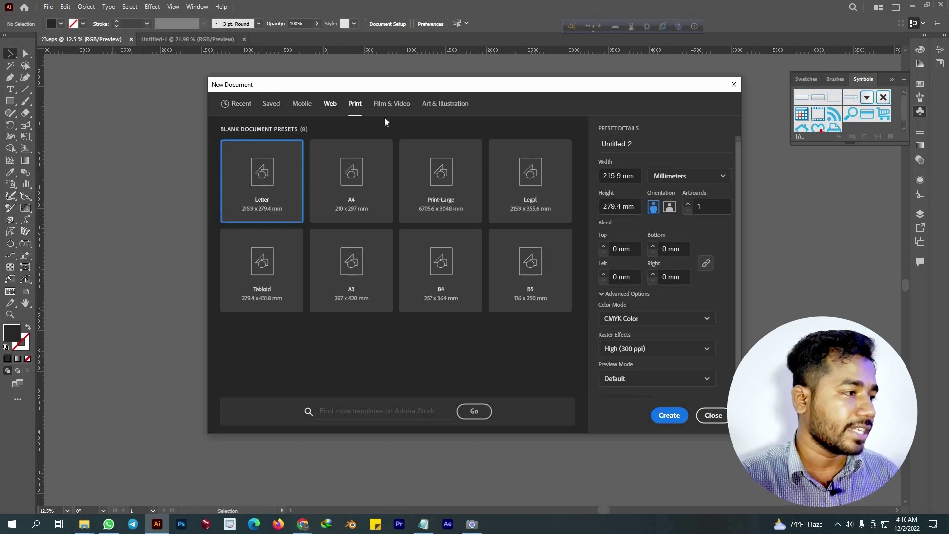
left_click(329, 104)
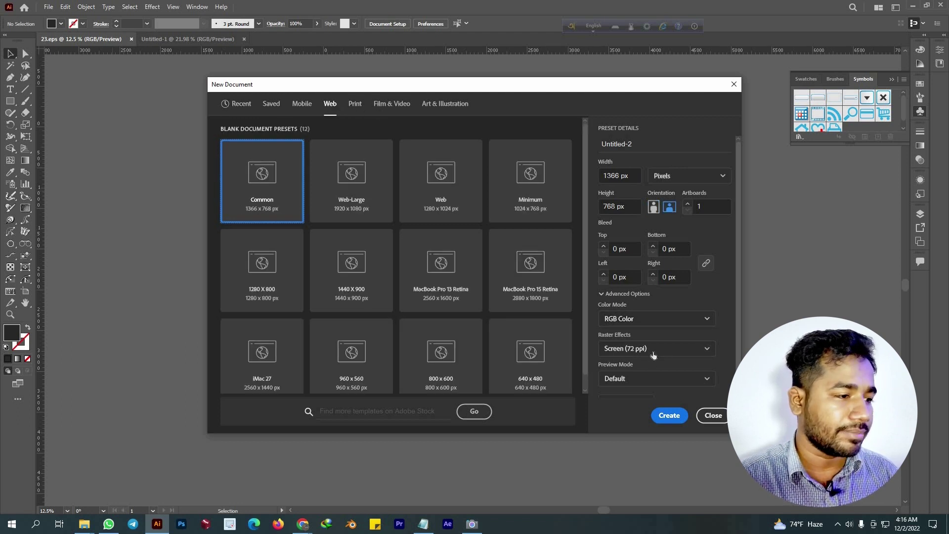
left_click(629, 176)
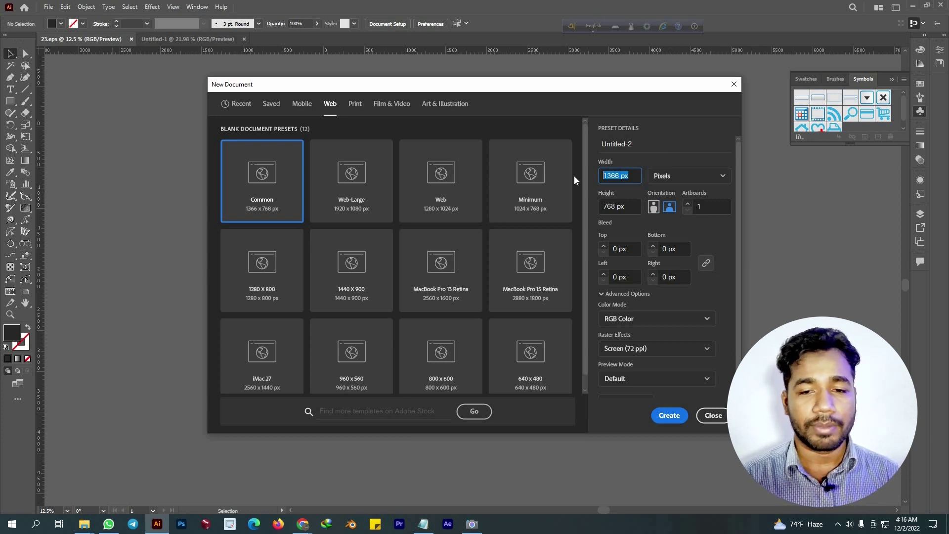
type("3000")
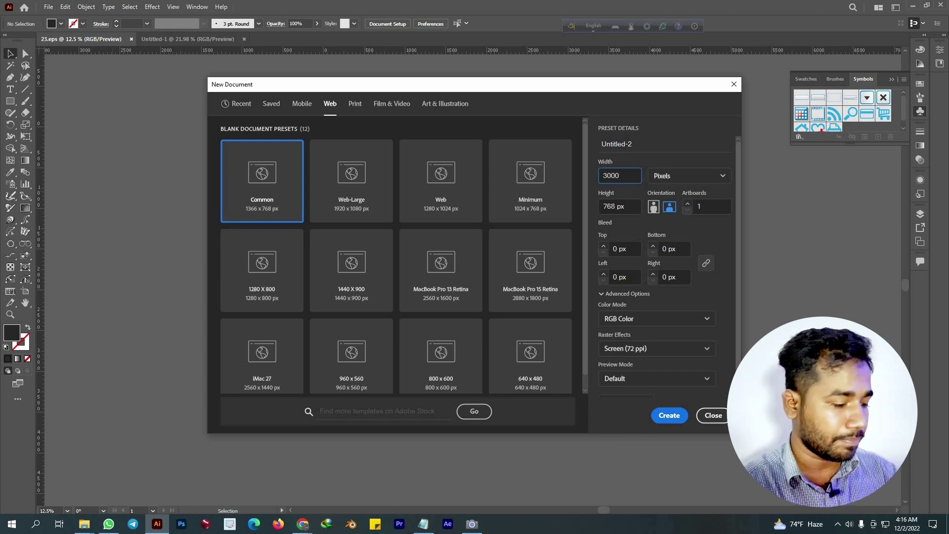
key("Tab")
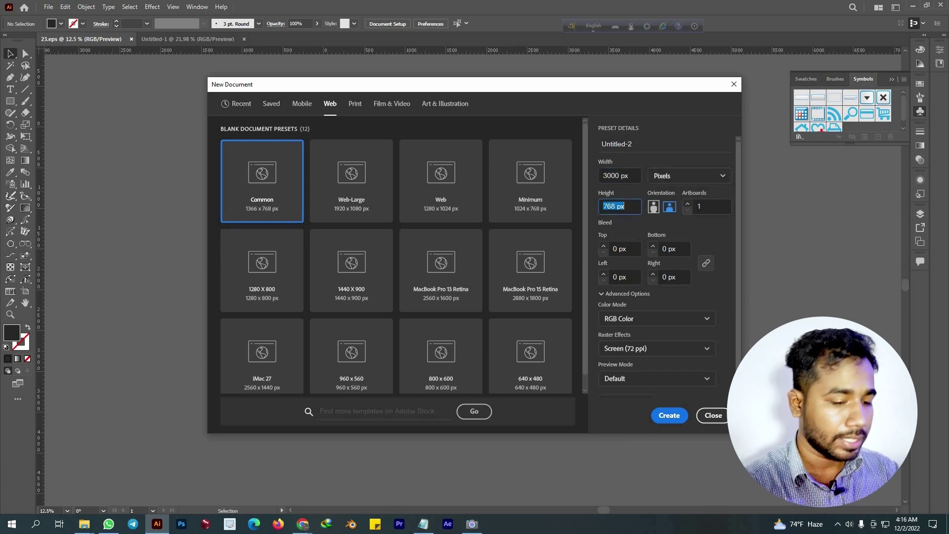
type("3000")
key("Return")
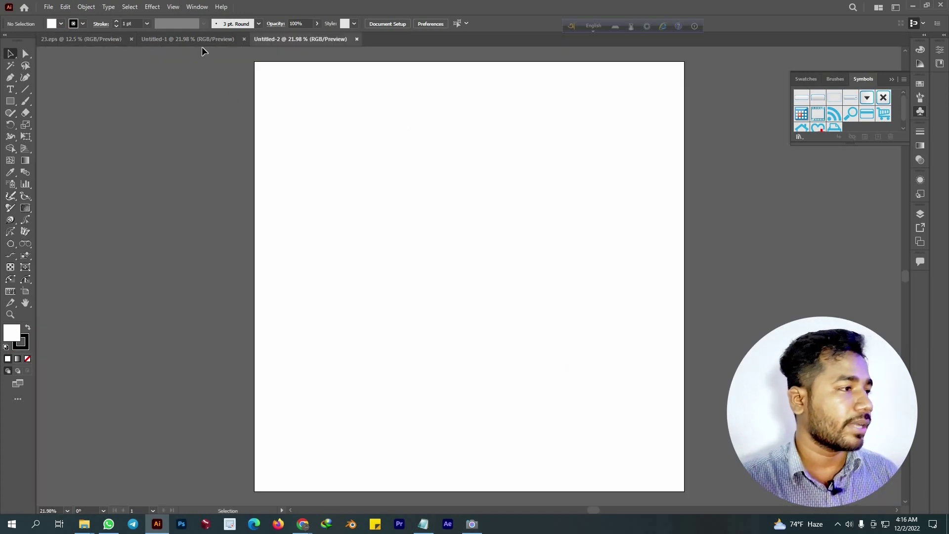
Paste the Dream Holiday flyer from 23.eps into the new document and centre it on the artboard.
left_click(70, 37)
left_click(410, 193)
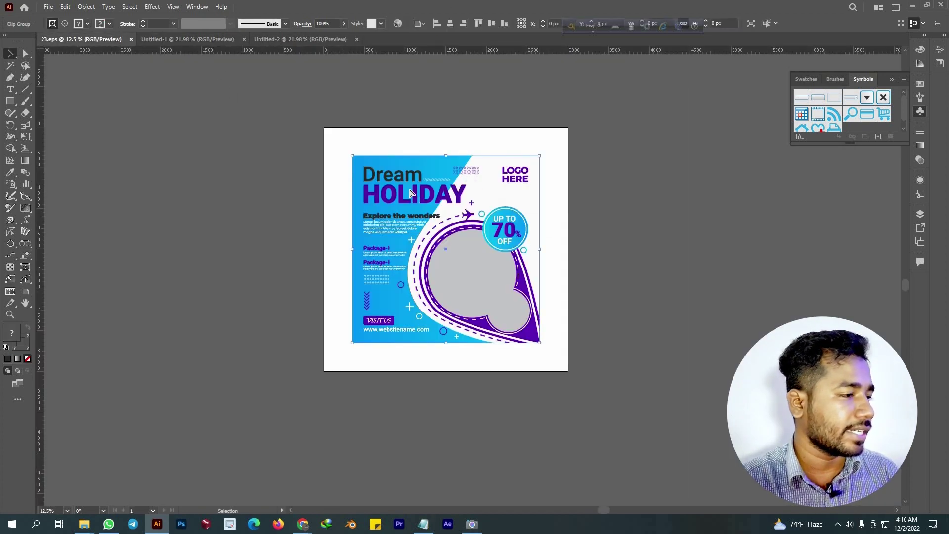
left_click(301, 37)
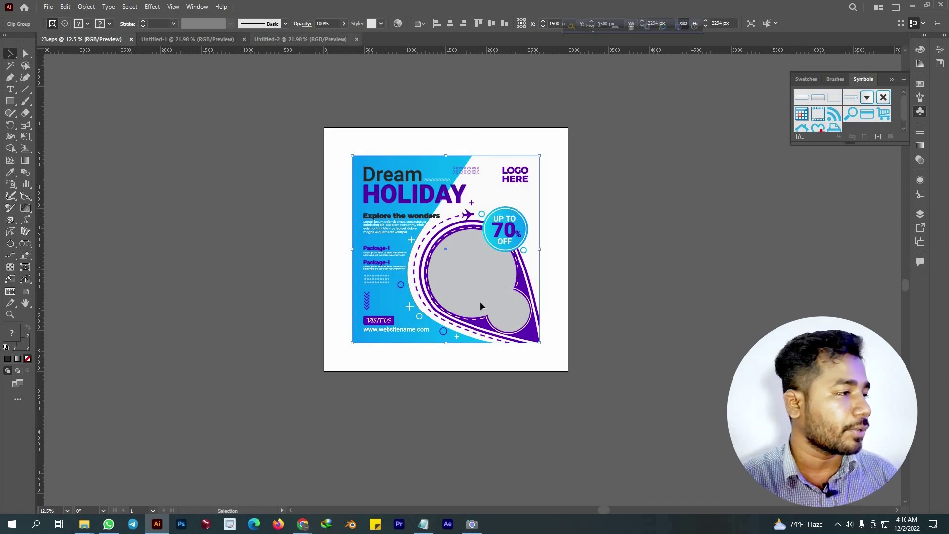
key("ctrl+v")
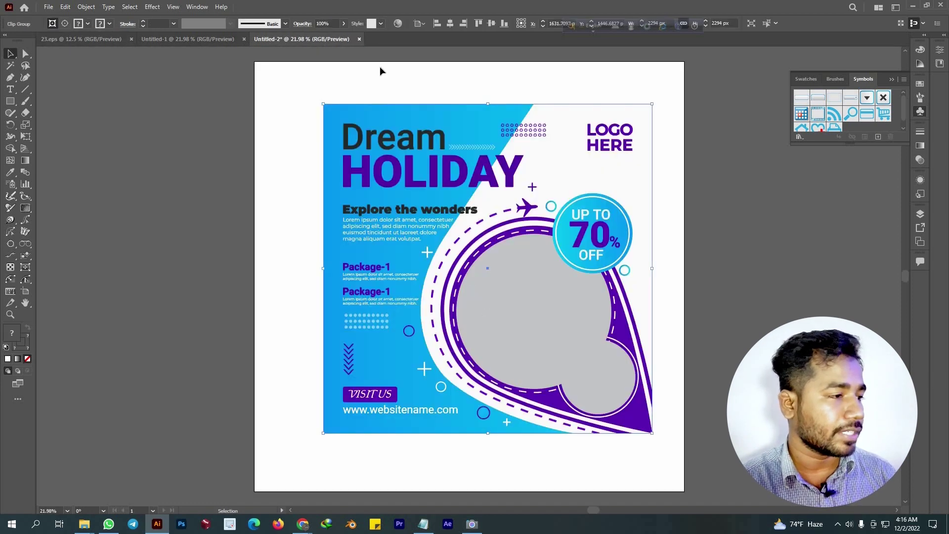
key("ctrl+minus")
key("ctrl+minus")
left_click(451, 22)
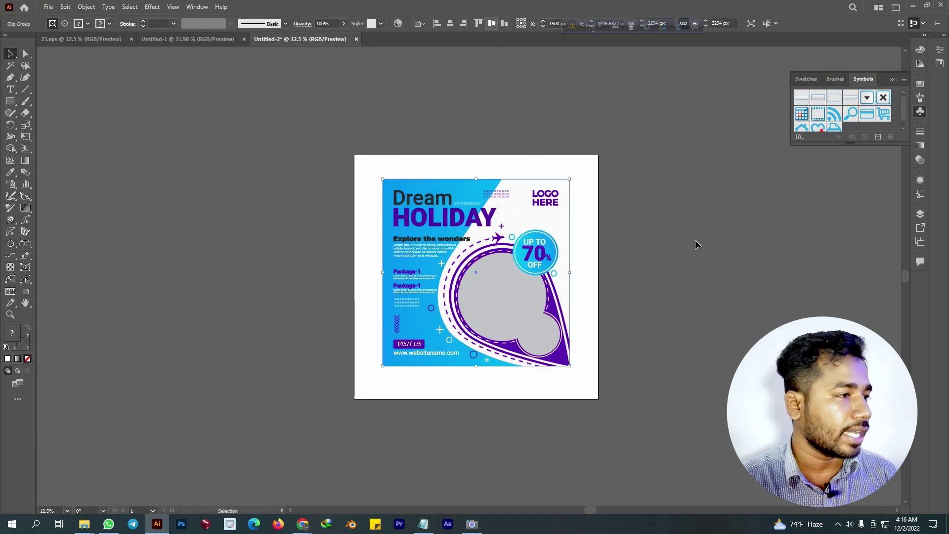
left_click(491, 24)
left_click(609, 227)
Resize the flyer proportionally to a width of 2000 px.
key("ctrl+a")
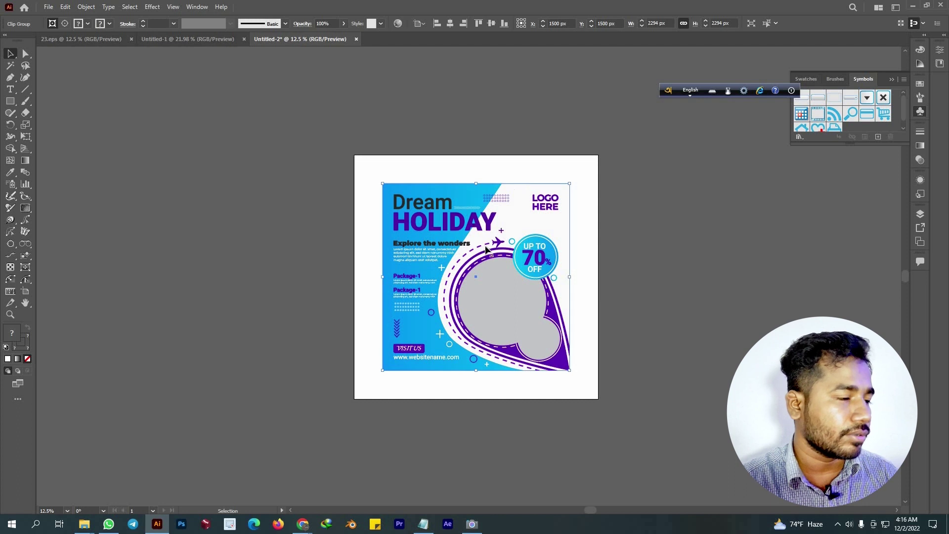
key("Tab")
type("200")
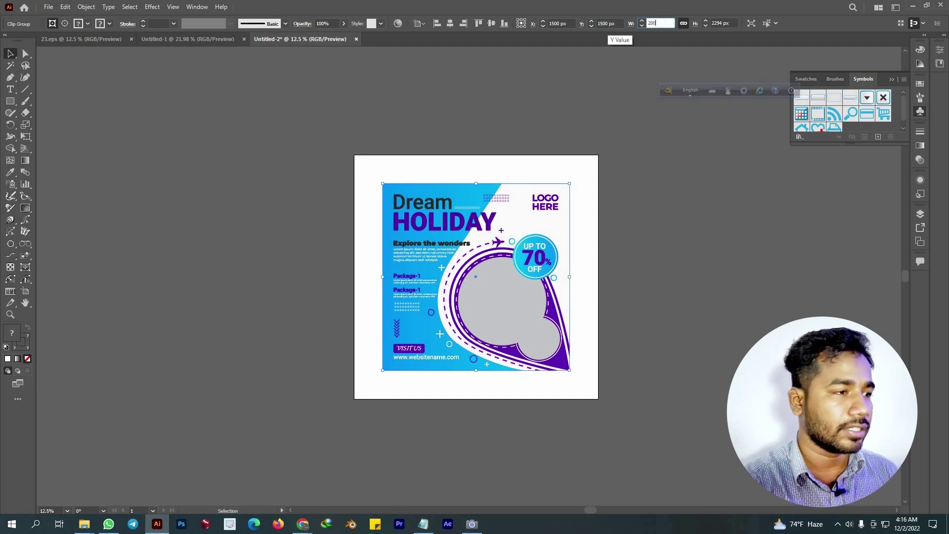
type("0")
key("Tab")
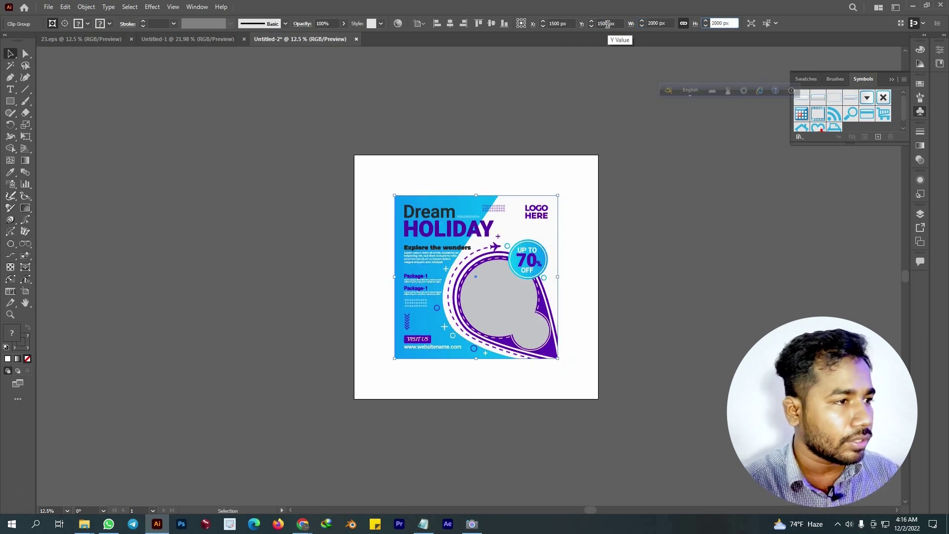
left_click(491, 300)
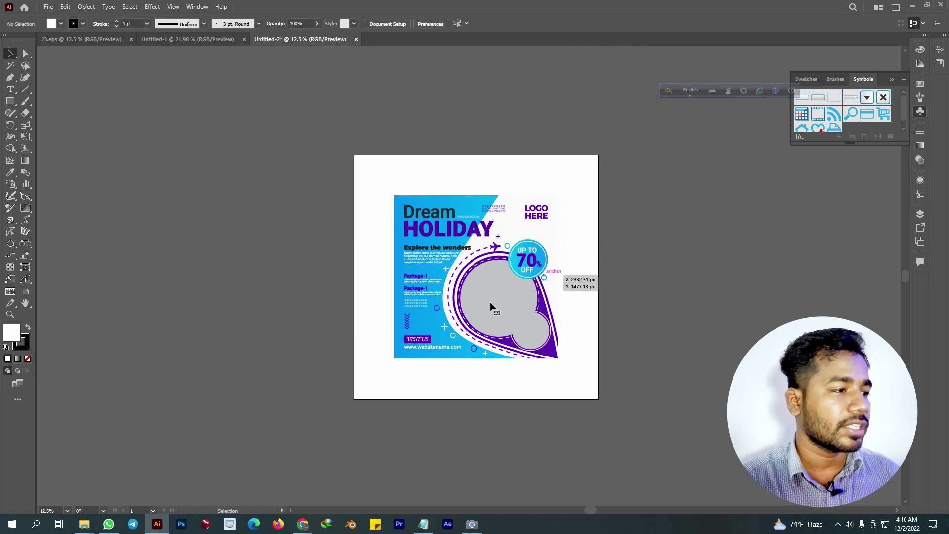
scroll(541, 330, "up", 1)
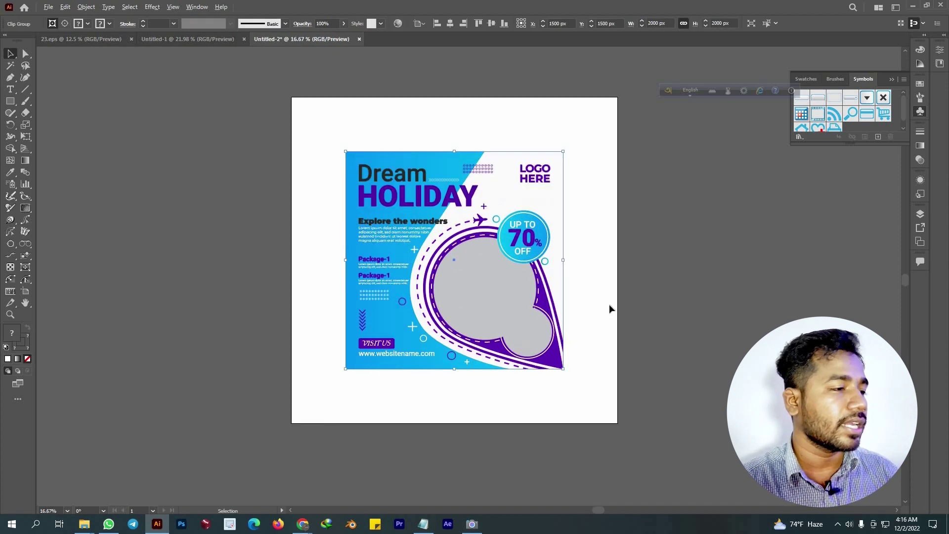
scroll(610, 310, "down", 3)
left_click(557, 294)
scroll(557, 295, "up", 3)
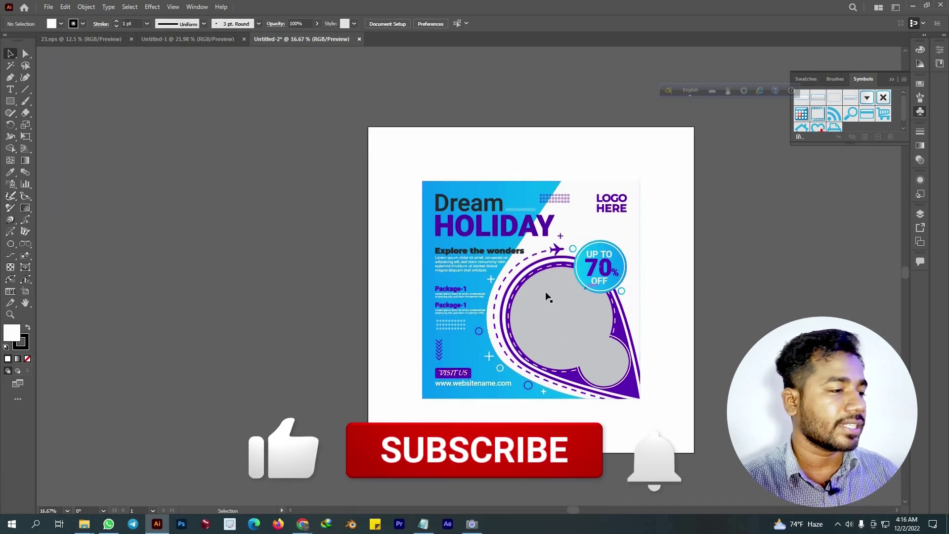
left_click(545, 292)
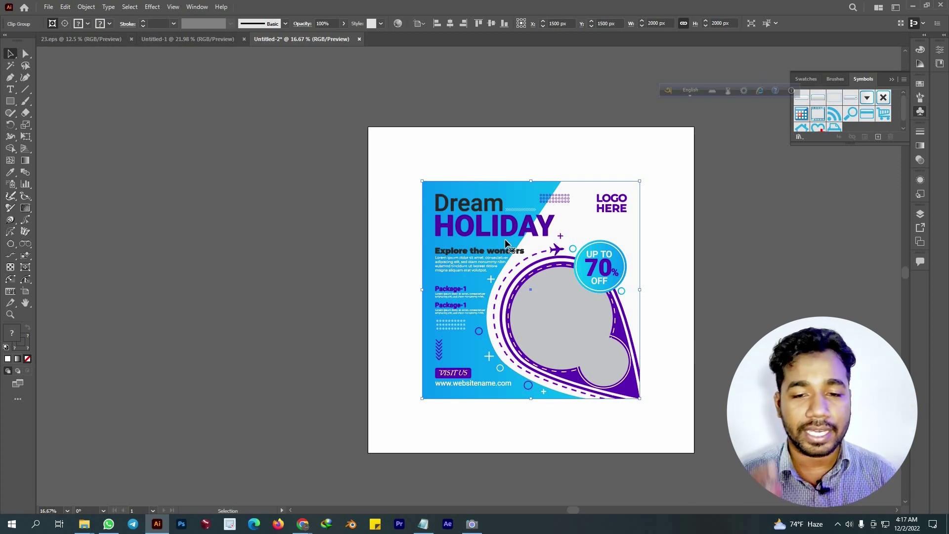
left_click(637, 310)
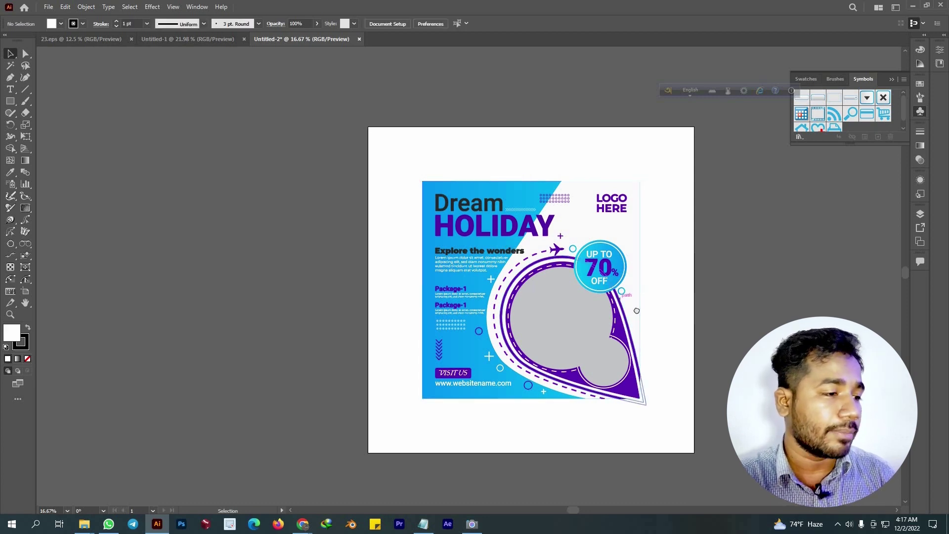
key("ctrl+minus")
key("ctrl+minus")
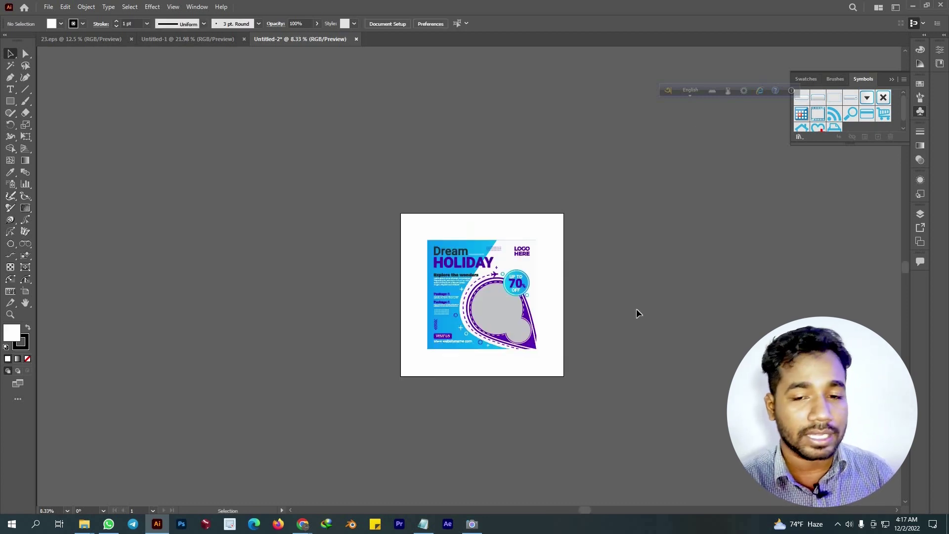
key("ctrl+a")
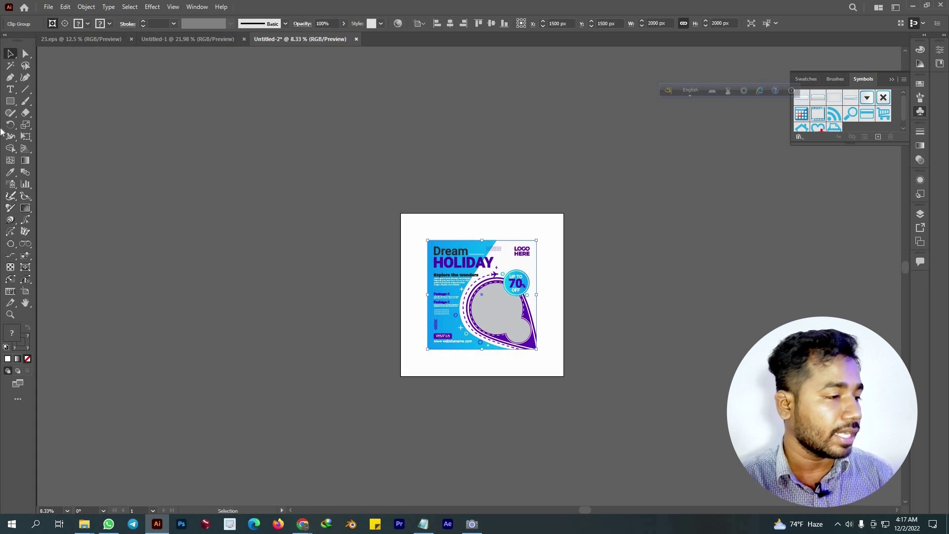
key("m")
left_click_drag(150, 85, 293, 179)
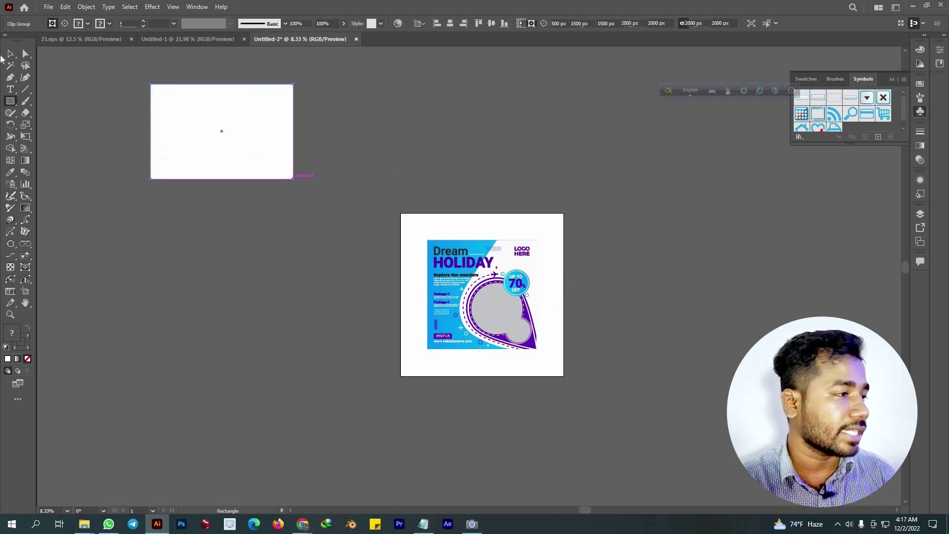
key("v")
left_click(391, 297)
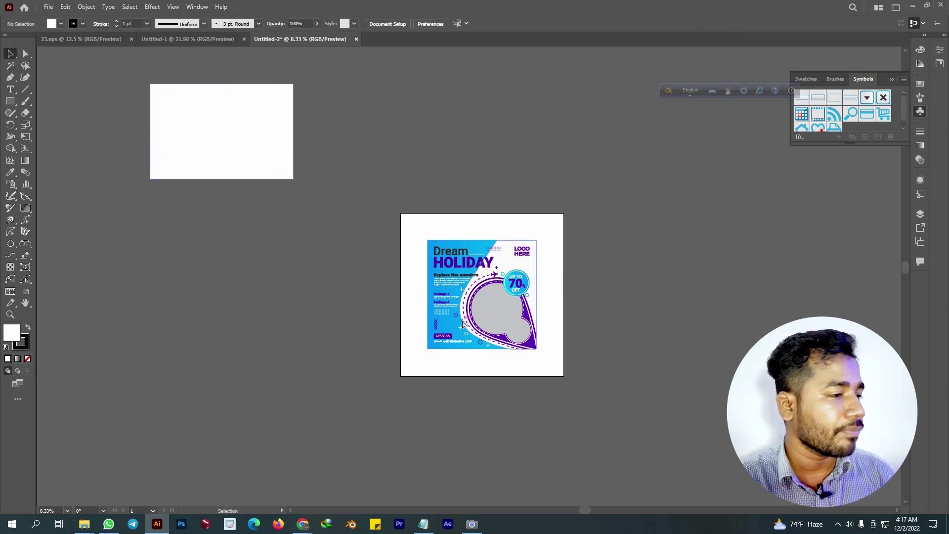
key("ctrl+a")
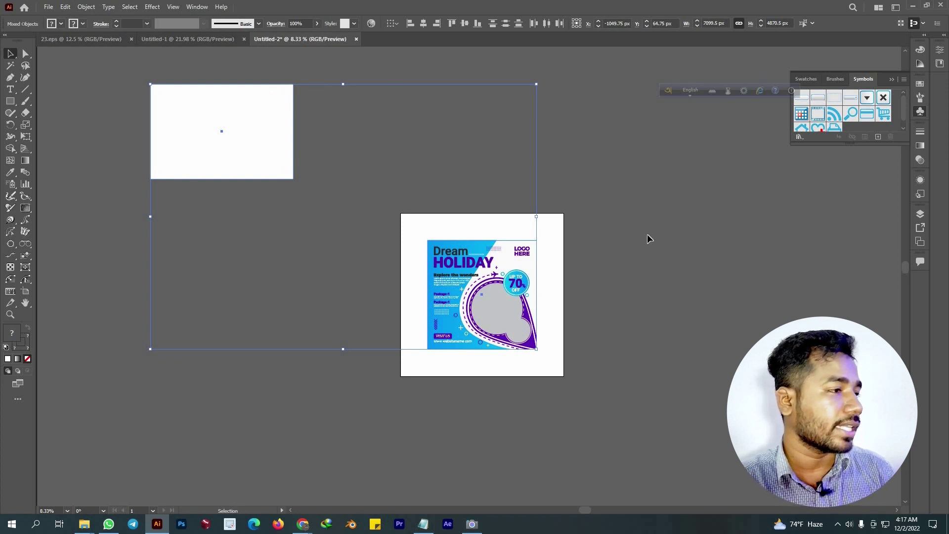
left_click(249, 131)
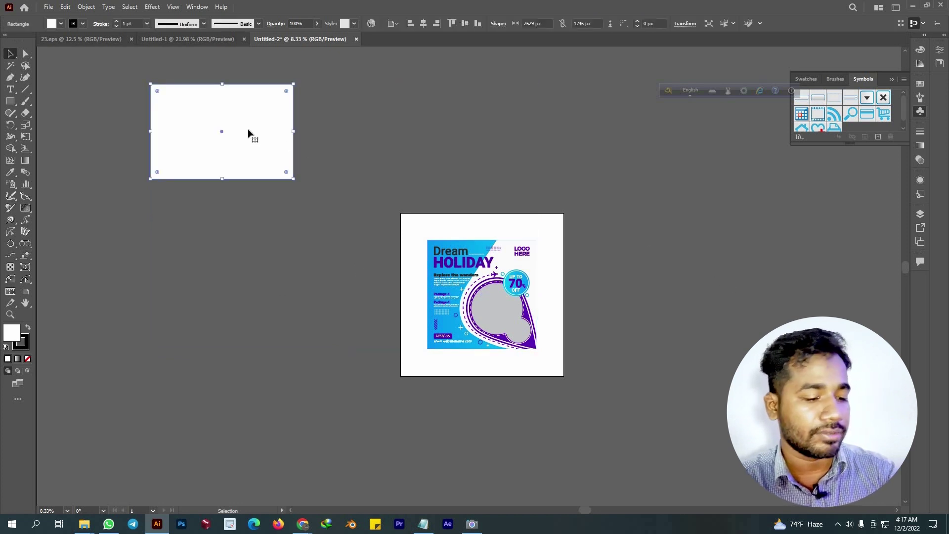
key("Delete")
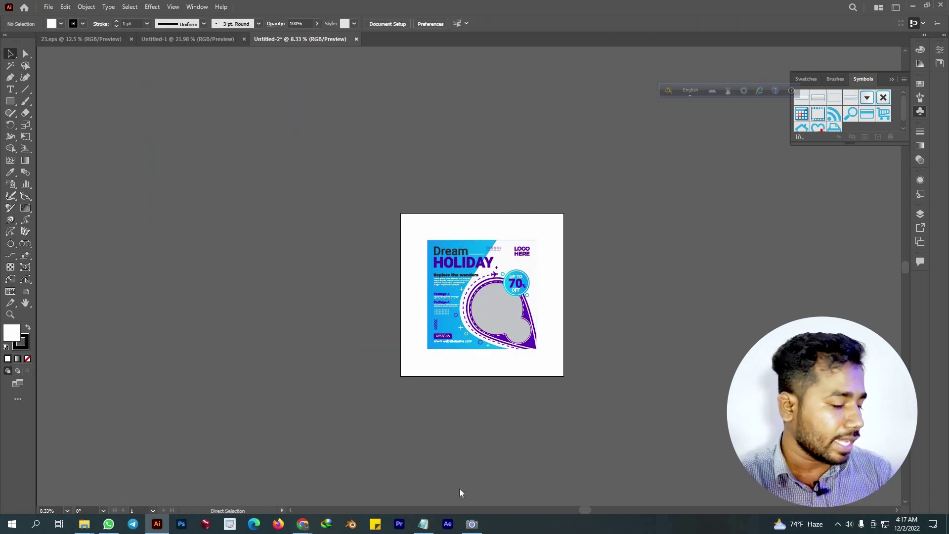
key("ctrl+s")
key("Escape")
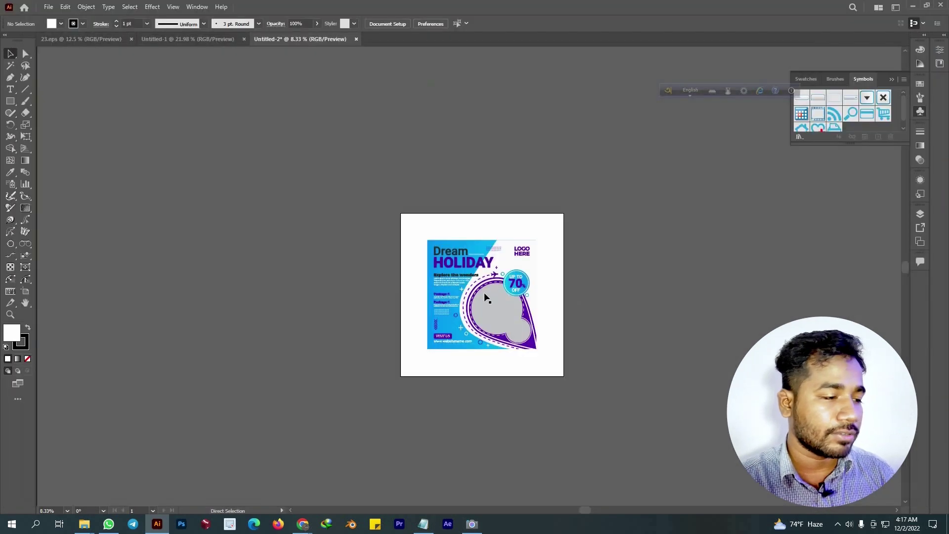
scroll(484, 297, "up", 5)
scroll(481, 198, "down", 3)
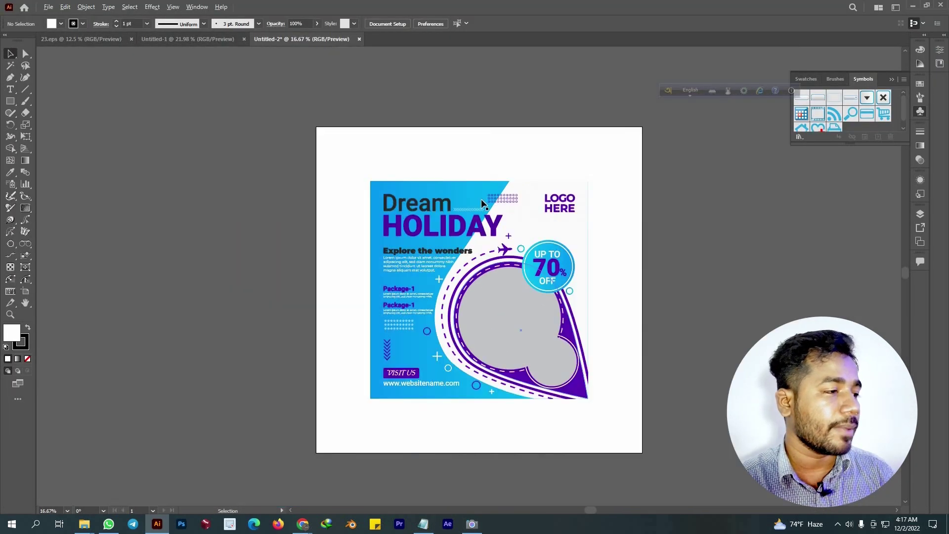
left_click(386, 195)
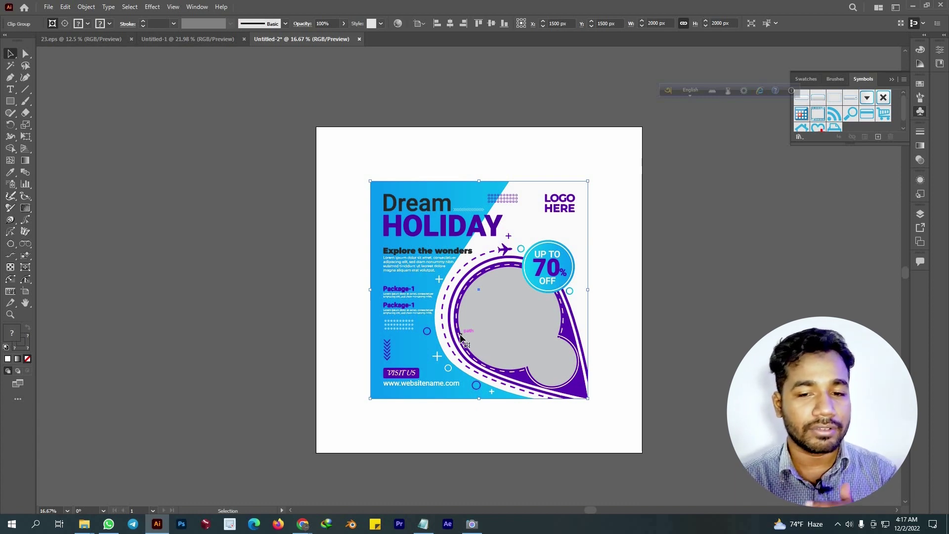
right_click(530, 275)
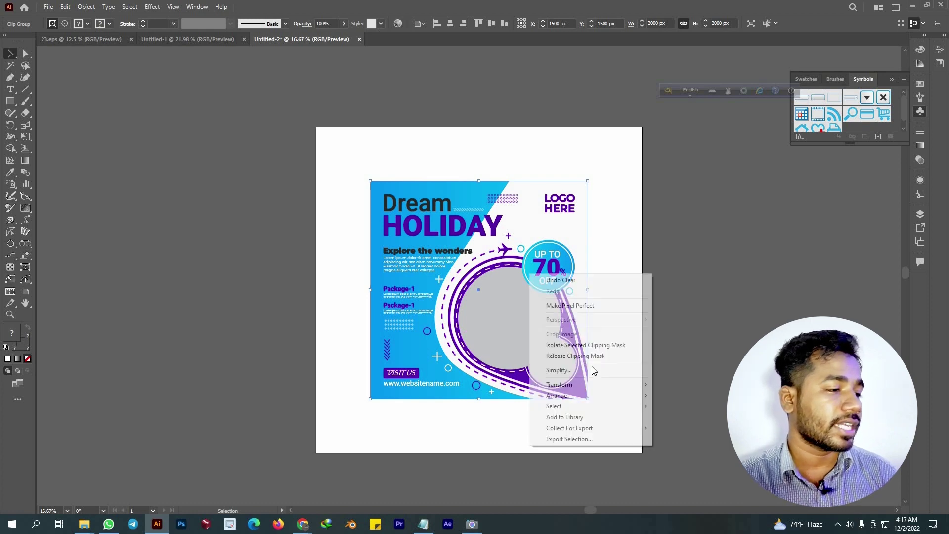
left_click(803, 249)
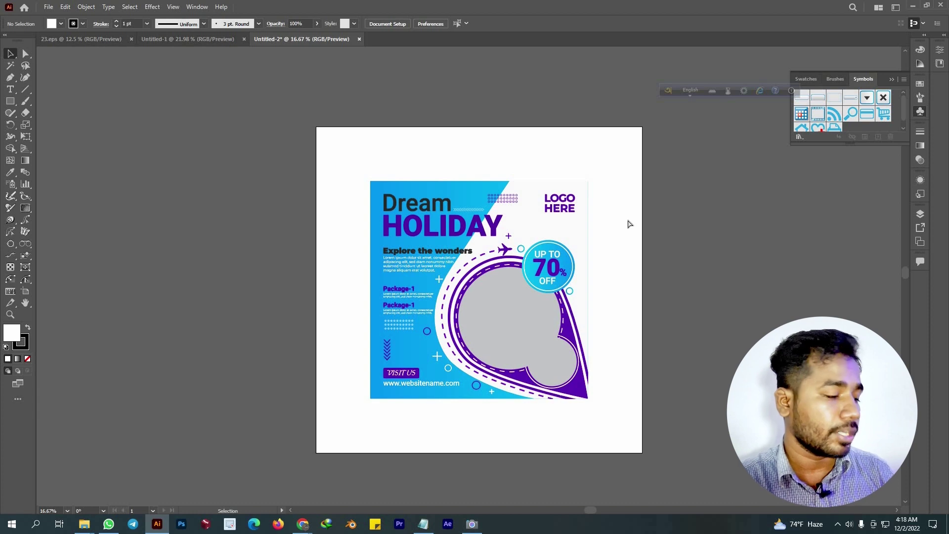
Save the flyer to the Desktop as 24 with type Illustrator EPS (*.EPS).
key("ctrl+s")
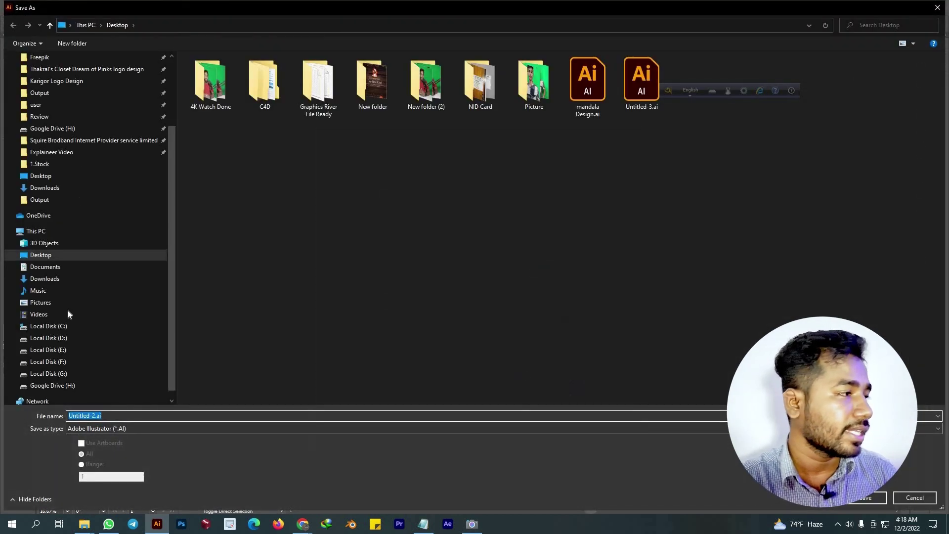
left_click(53, 255)
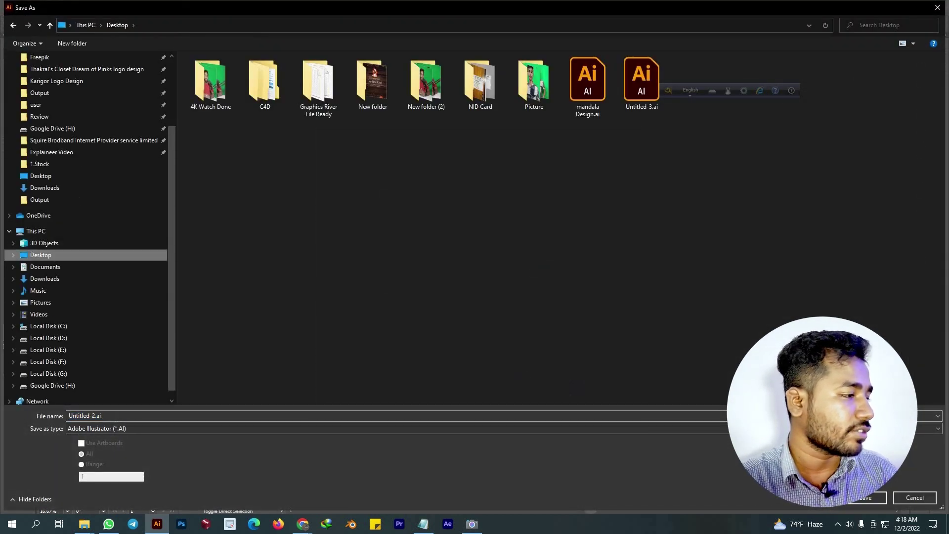
left_click(116, 416)
type("23")
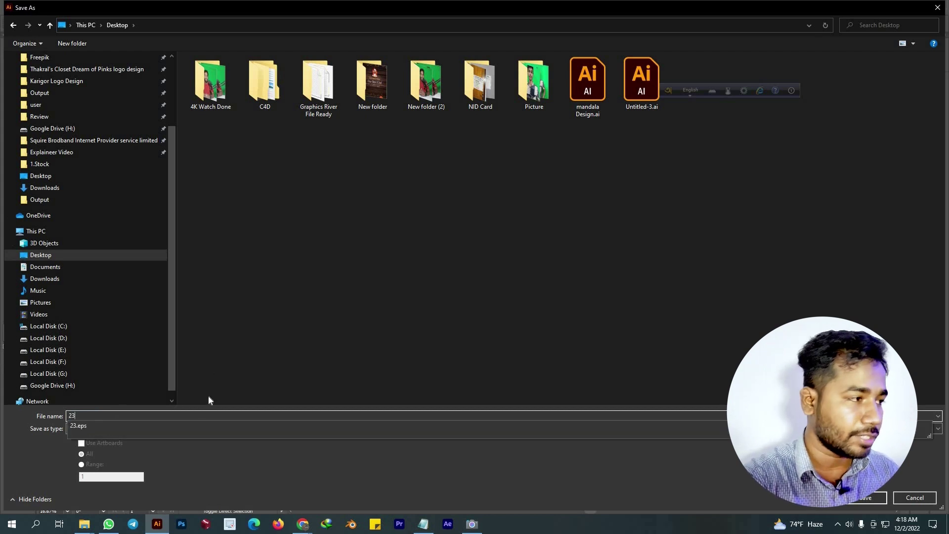
left_click(141, 425)
left_click(141, 428)
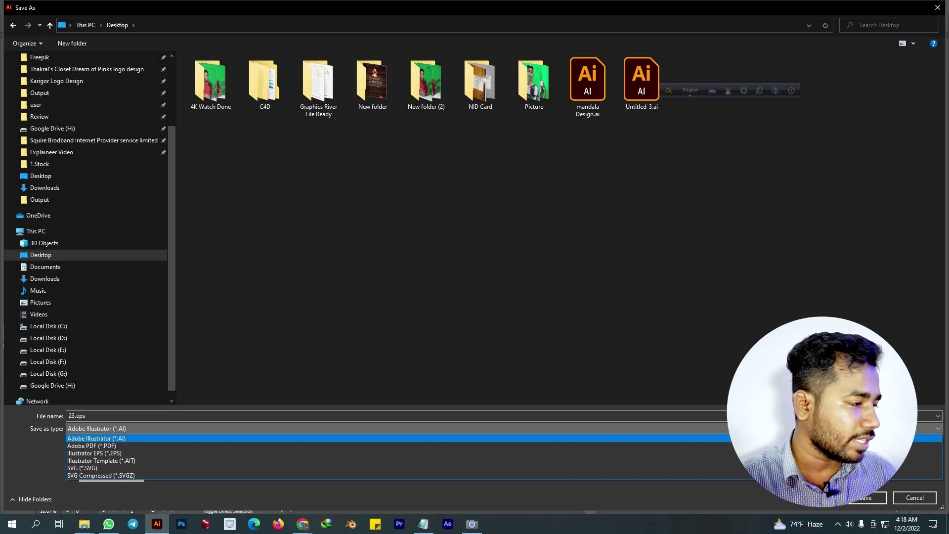
left_click(96, 438)
key("Down")
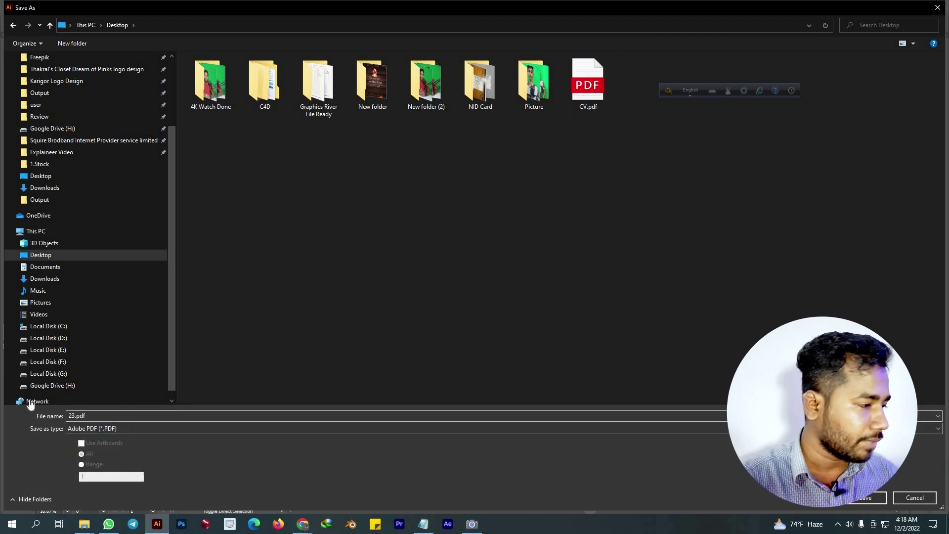
type("24")
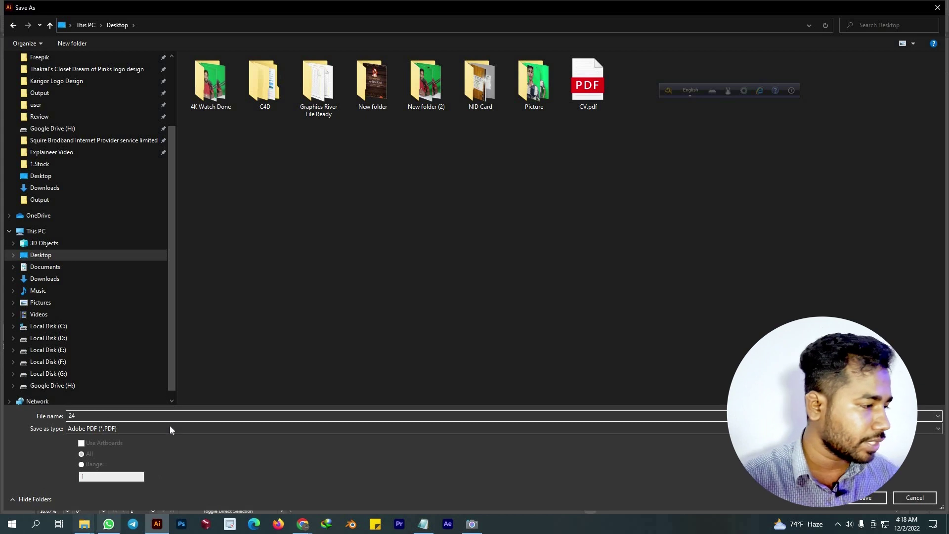
left_click(134, 428)
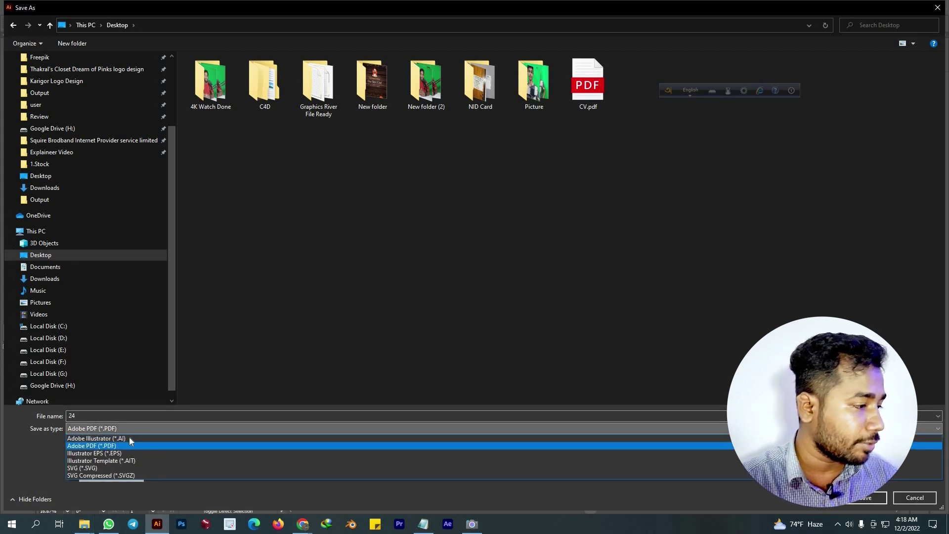
left_click(132, 445)
left_click(123, 429)
left_click(123, 451)
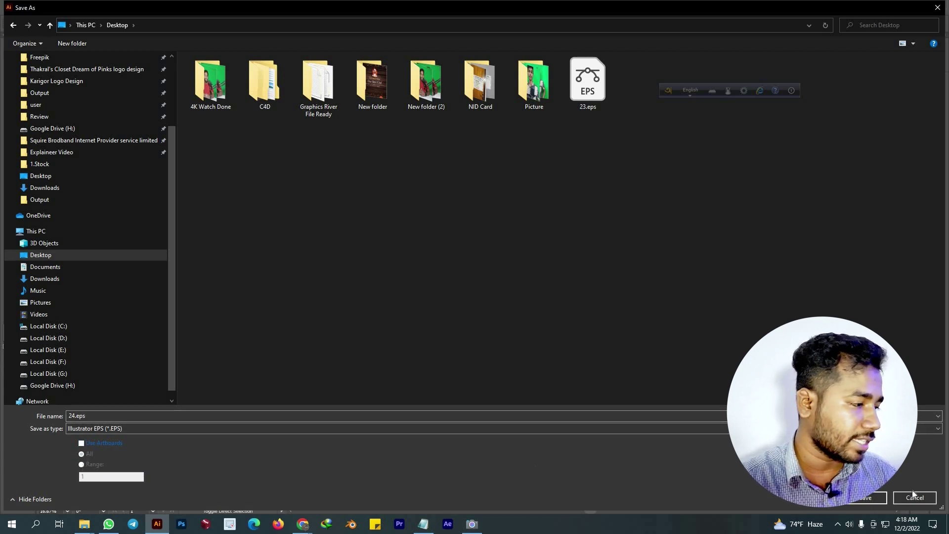
left_click(871, 497)
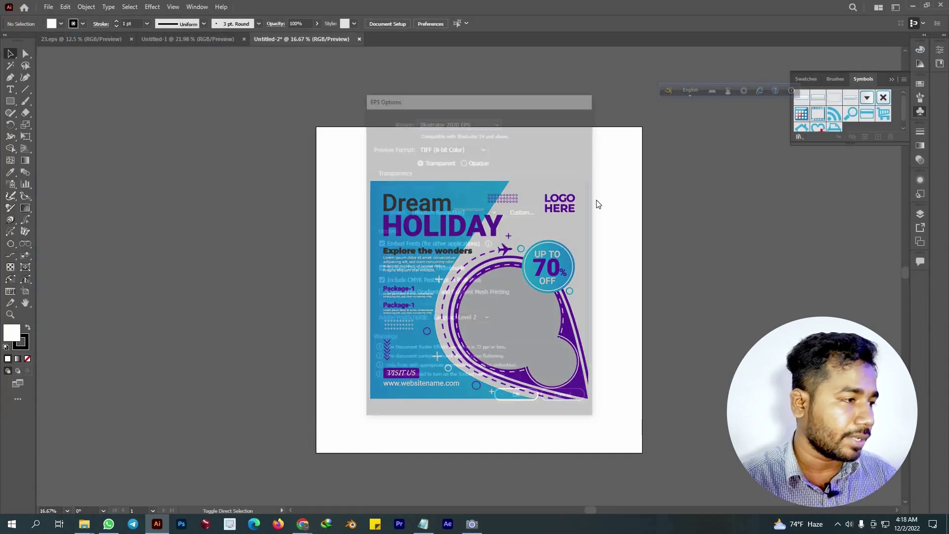
Set EPS version to Illustrator 10 with custom flattener settings and accept the legacy-format warning.
left_click(482, 122)
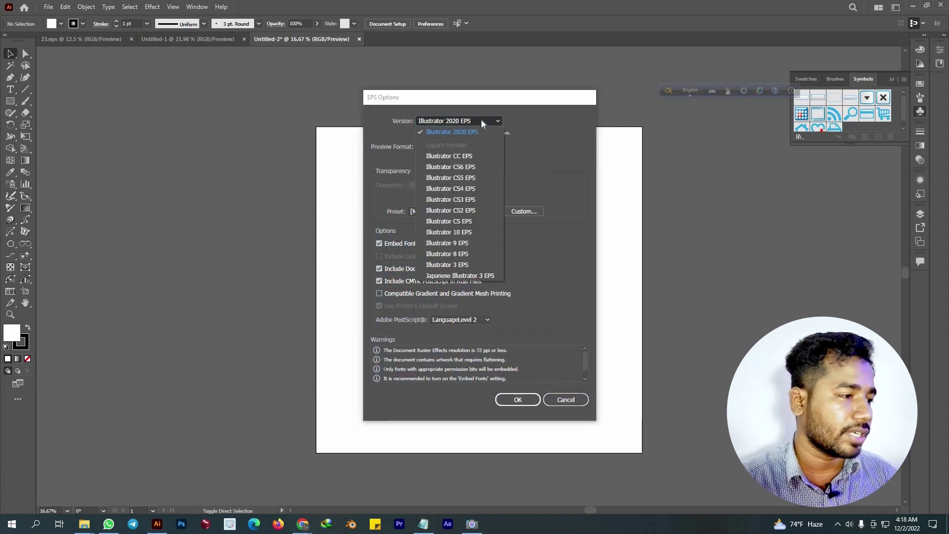
left_click(467, 233)
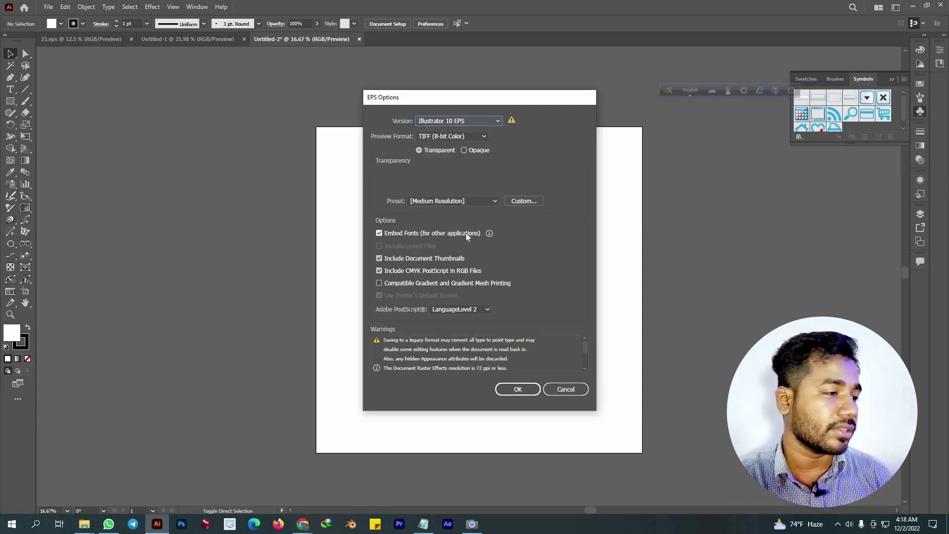
left_click(537, 203)
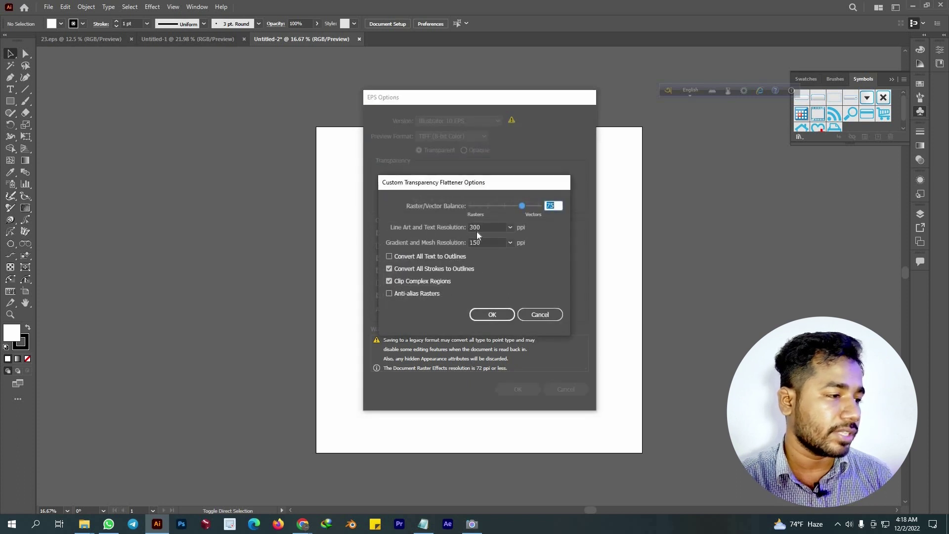
left_click(492, 314)
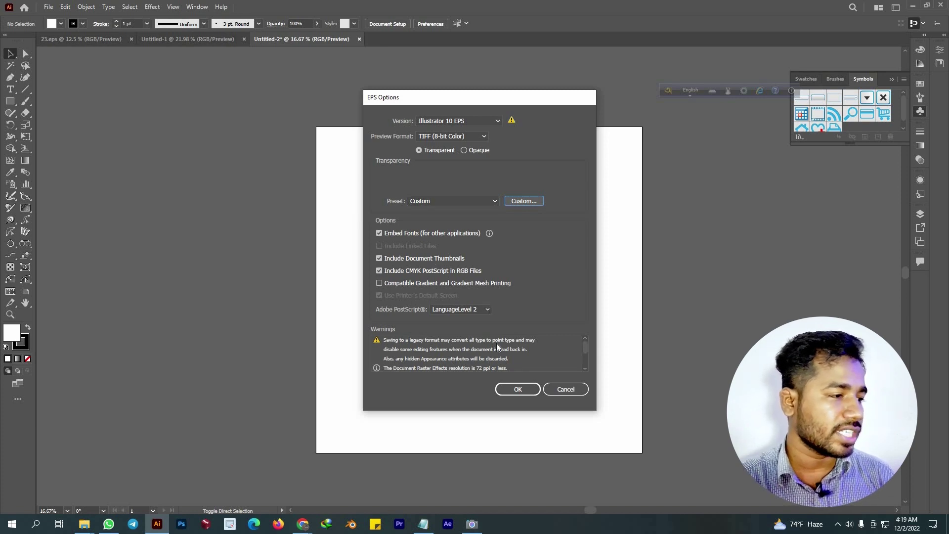
left_click(518, 390)
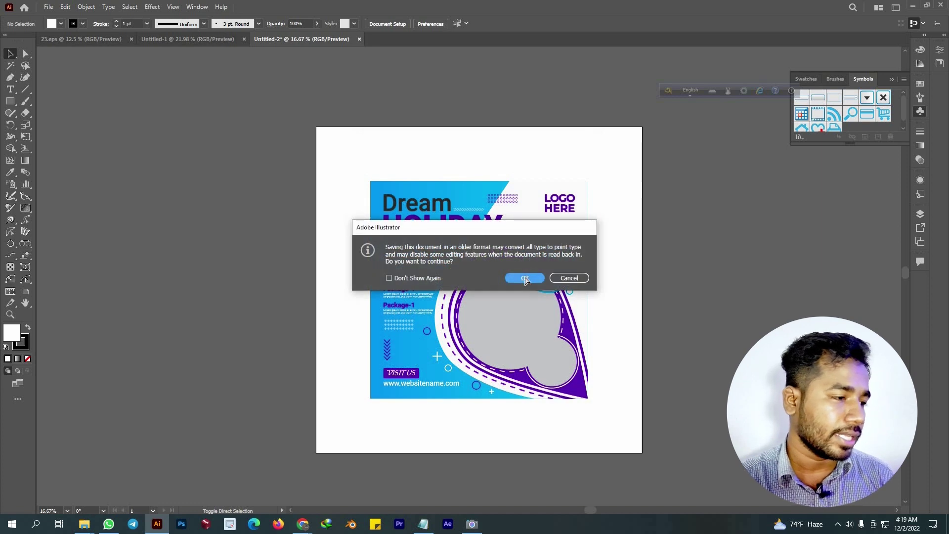
left_click(525, 279)
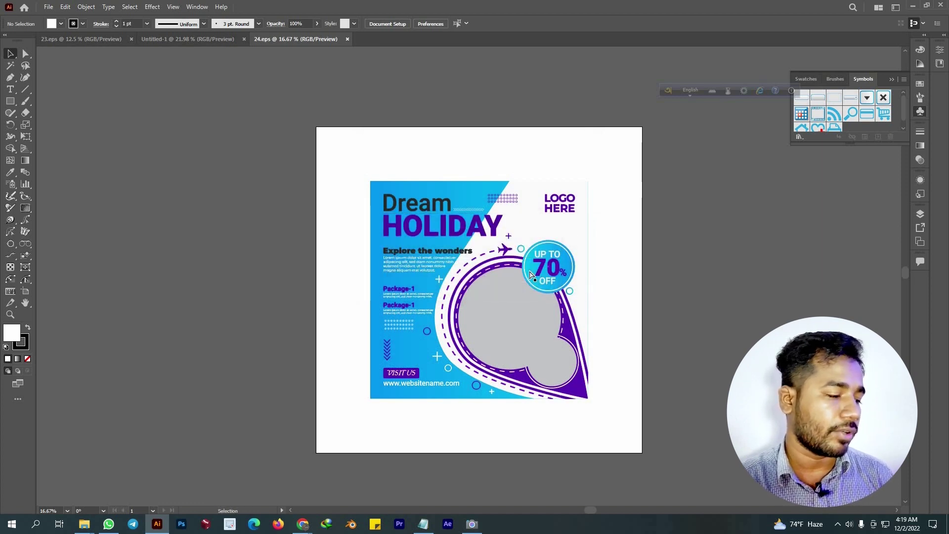
Check the properties of 24.eps on the Windows Desktop.
left_click(913, 11)
left_click(892, 7)
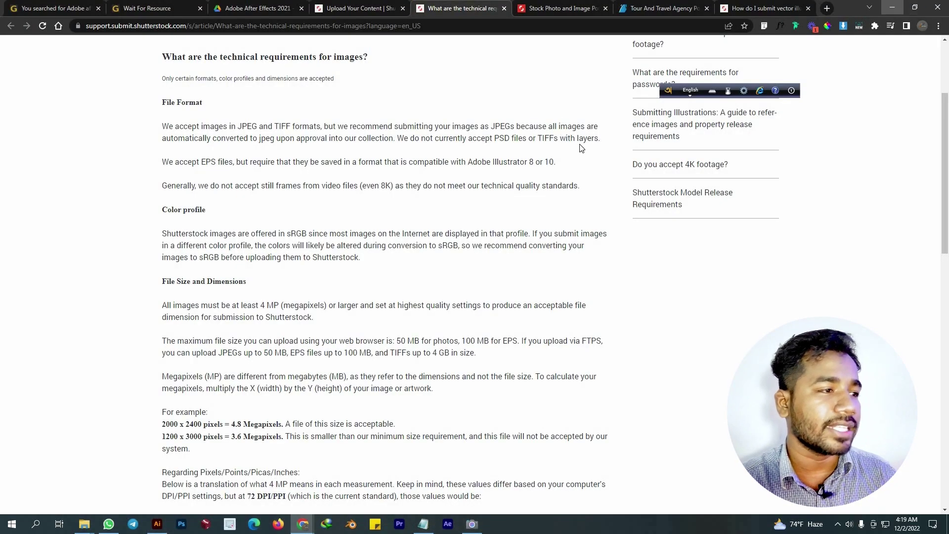
left_click(567, 124)
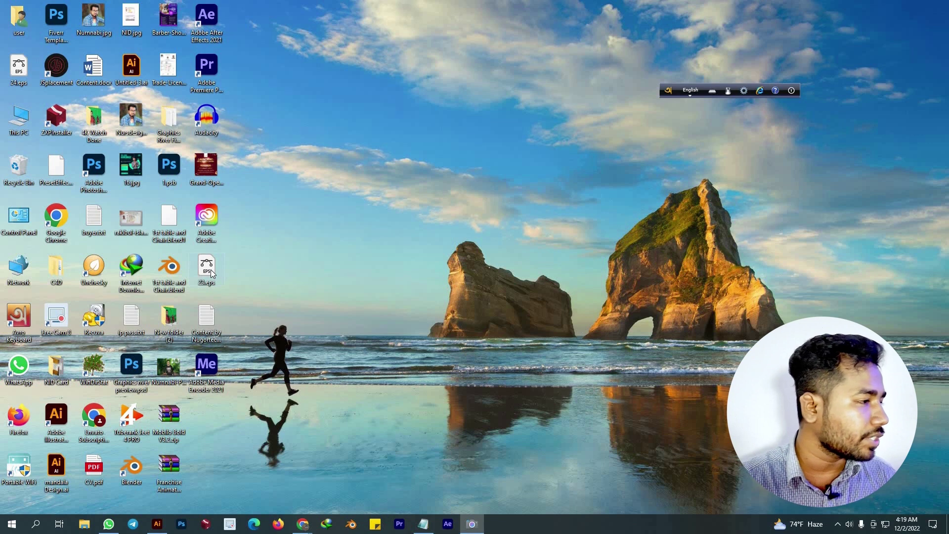
left_click_drag(19, 70, 220, 223)
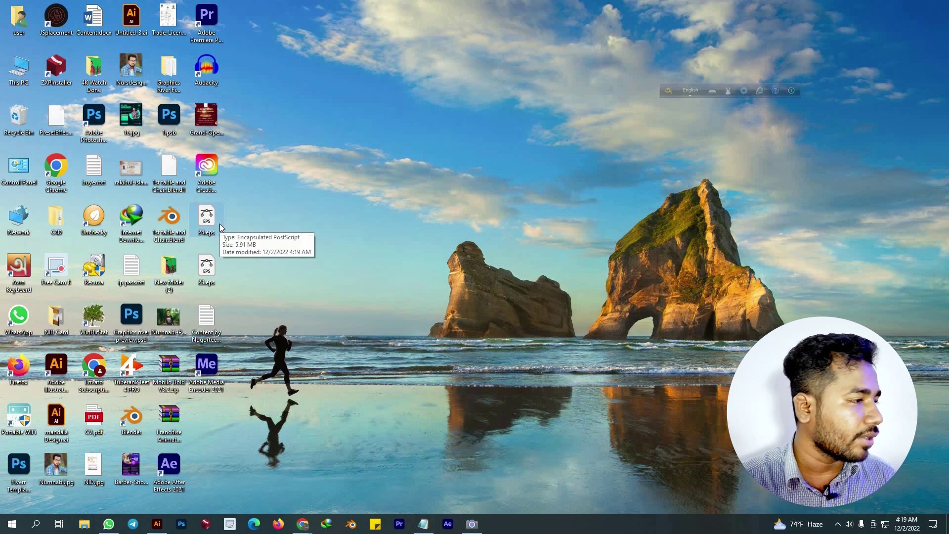
right_click(220, 224)
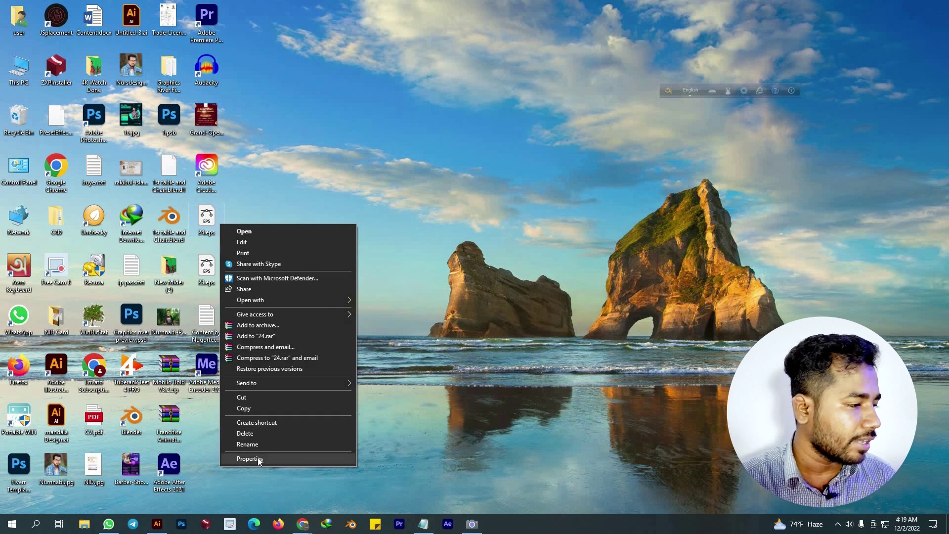
left_click(256, 457)
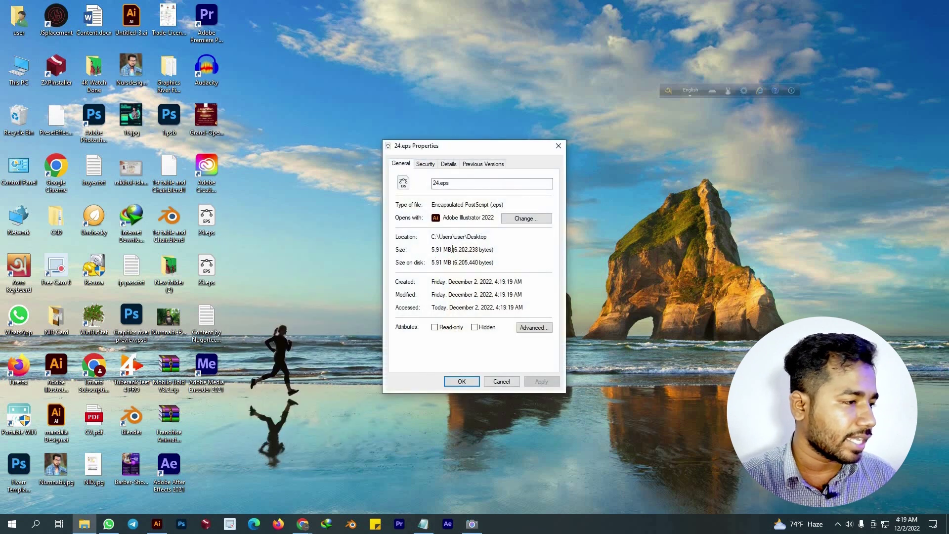
left_click(459, 384)
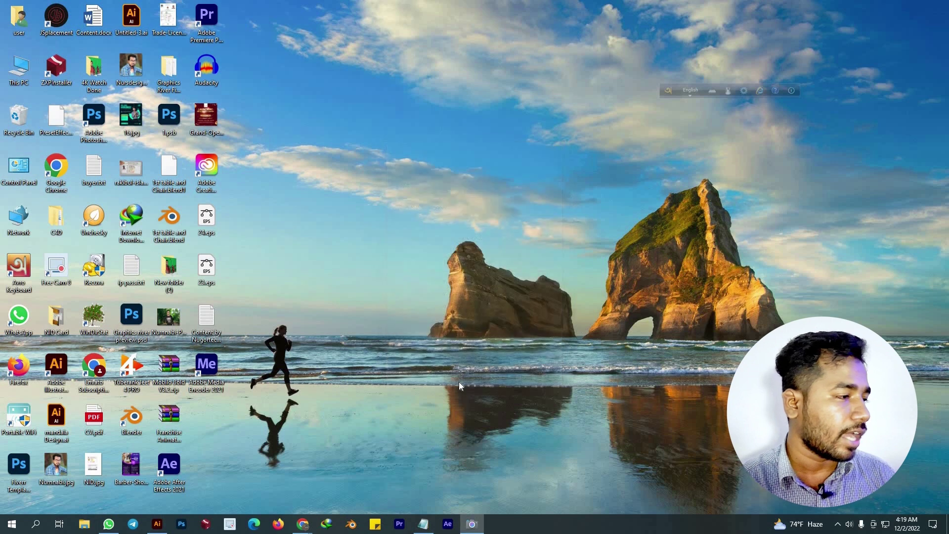
Return to Chrome's Upload Your Content page and reload it.
left_click(301, 525)
left_click(362, 479)
left_click(362, 9)
key("F5")
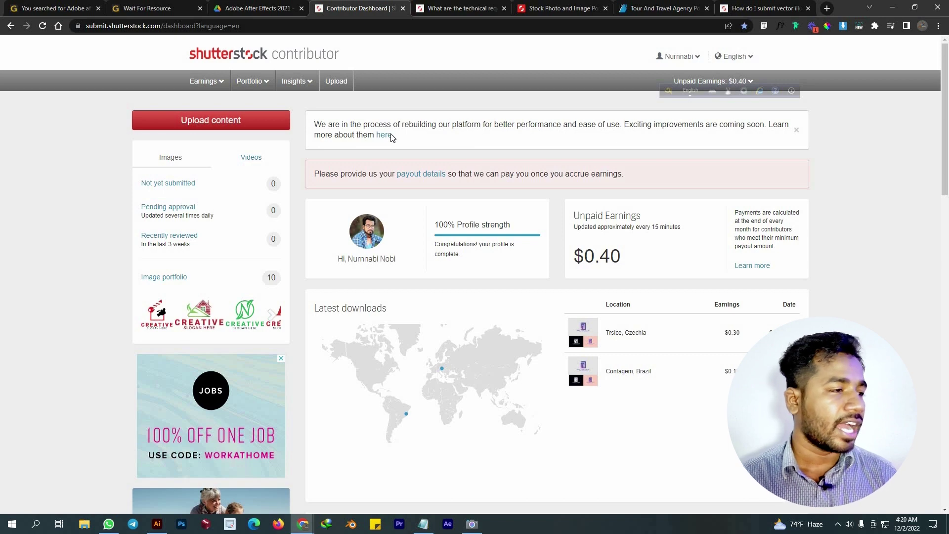
Upload 24.eps from the Desktop to Shutterstock and proceed with Next.
left_click(246, 129)
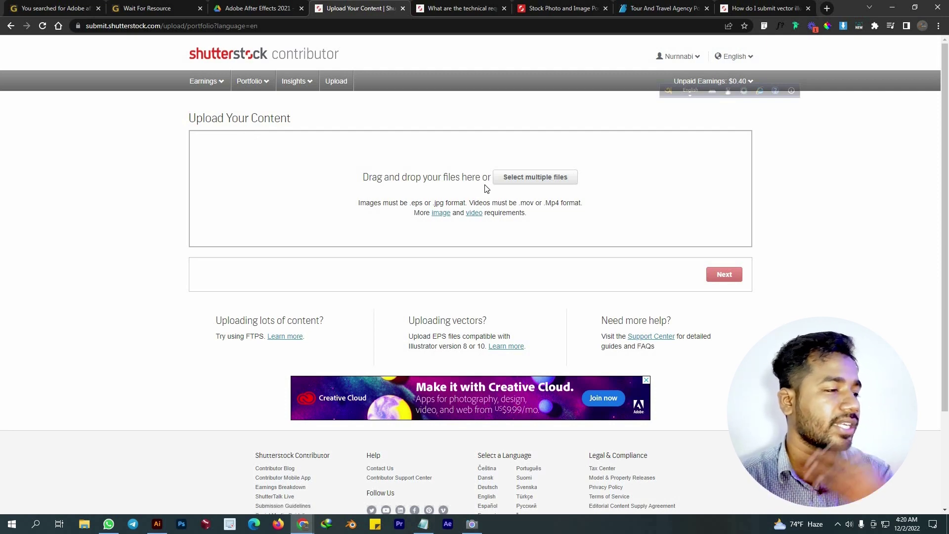
left_click(545, 178)
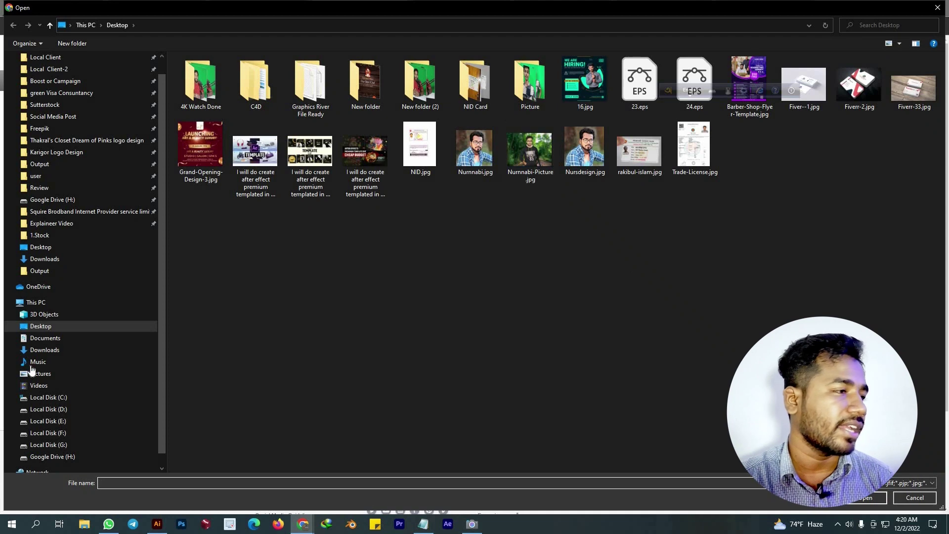
left_click(41, 326)
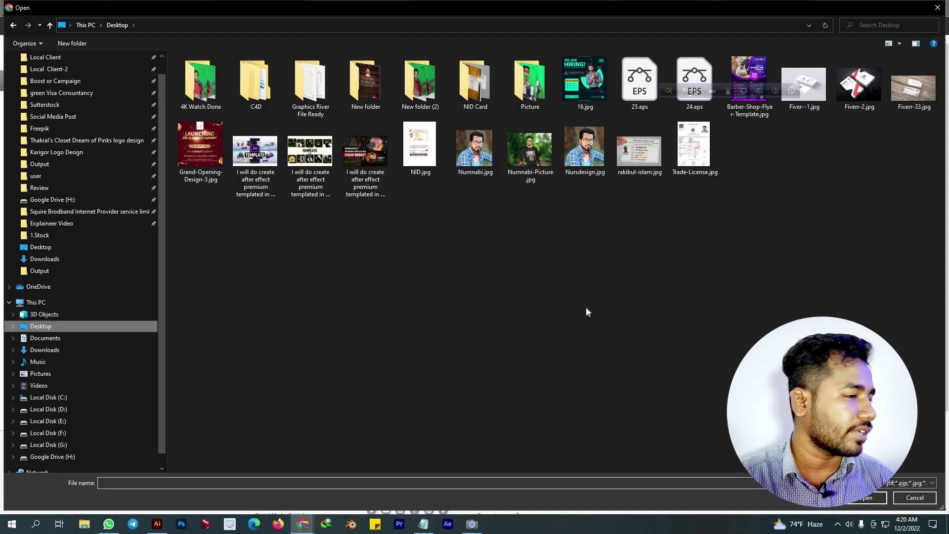
double_click(705, 74)
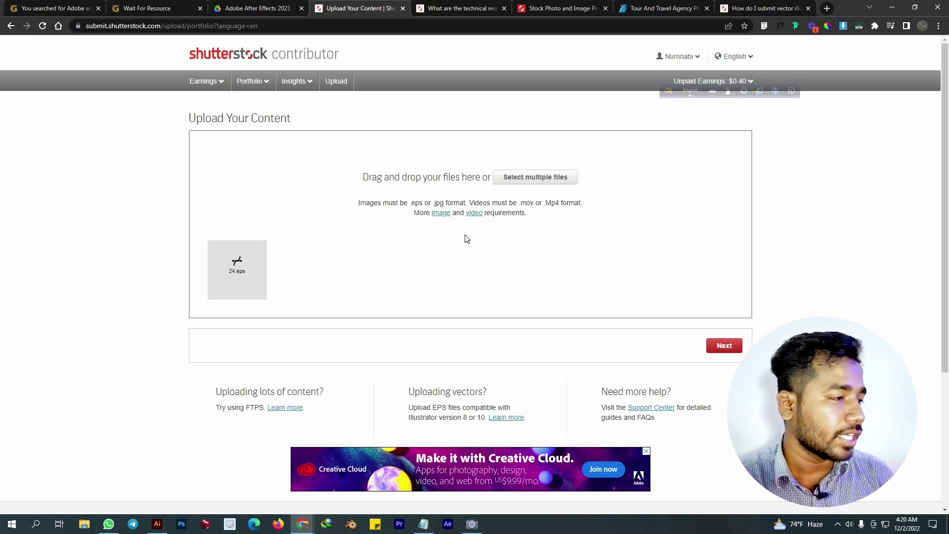
left_click(732, 347)
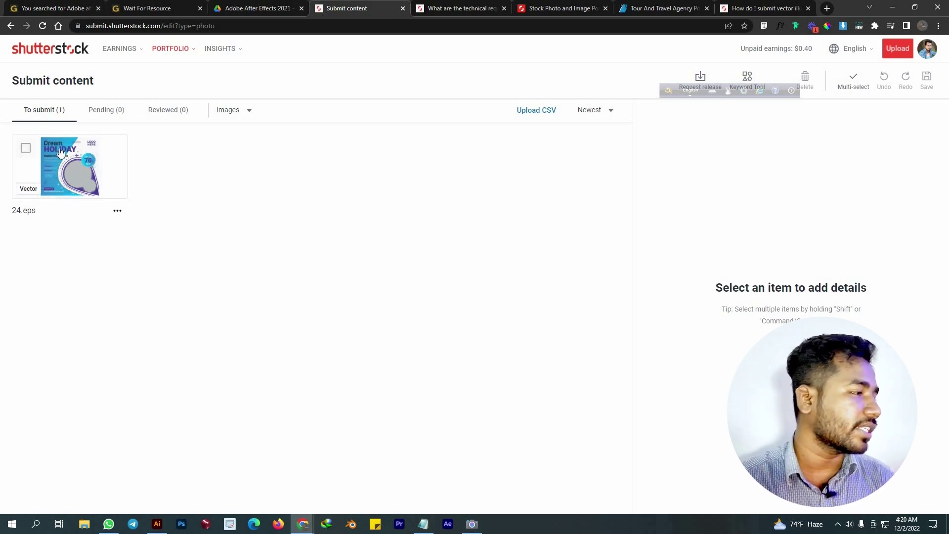
Enter the description 'Tour and travel Agency Ads Design, travel Agency, Tour Post Design.' for 24.eps.
left_click(27, 148)
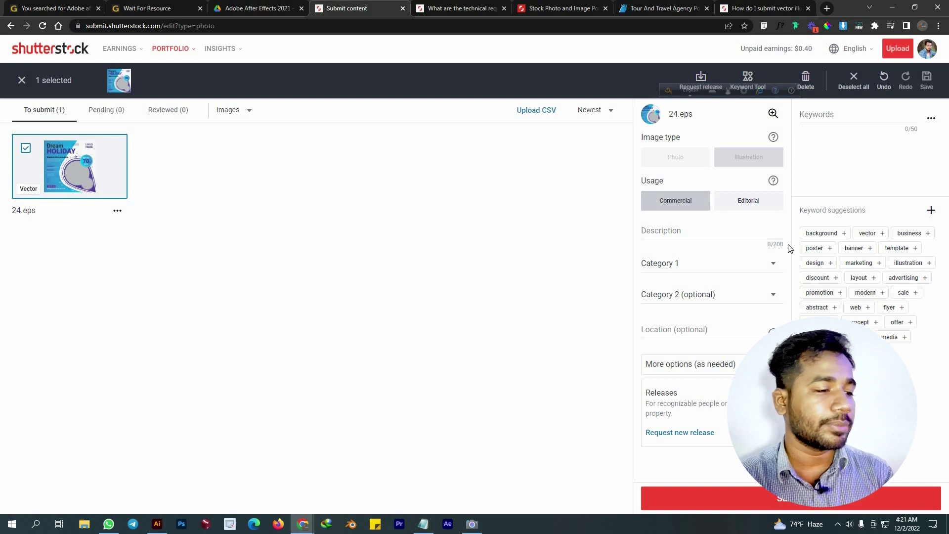
left_click(748, 230)
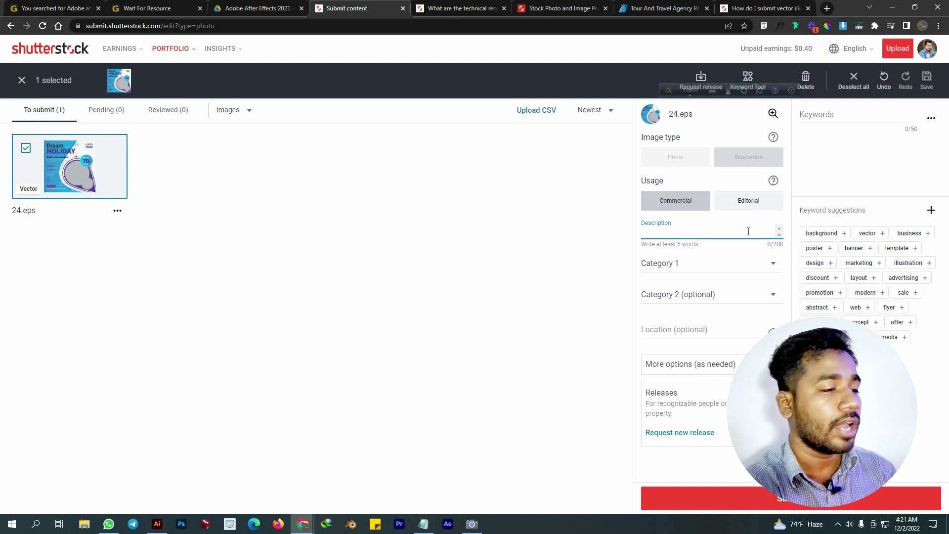
type("Tiur")
key("BackSpace")
key("BackSpace")
key("BackSpace")
key("BackSpace")
type("Tour and ")
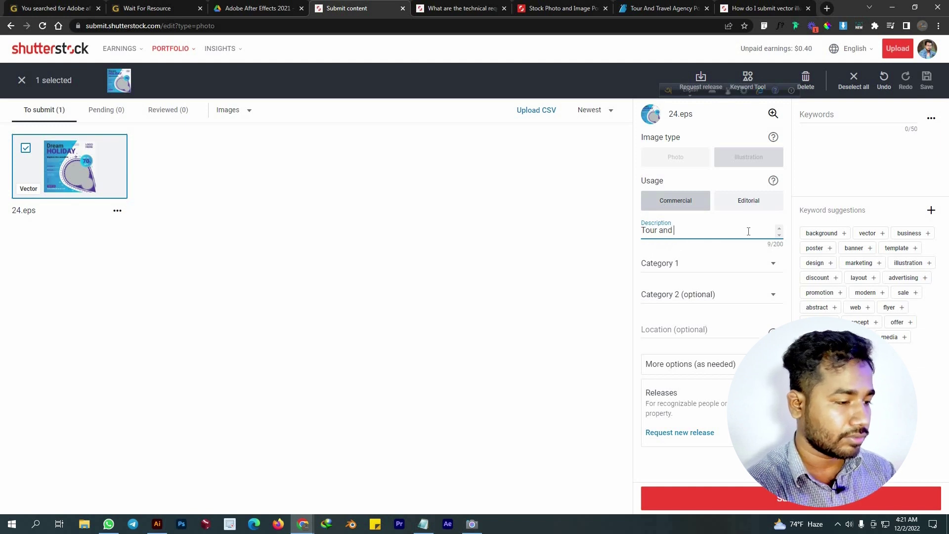
type("travel ")
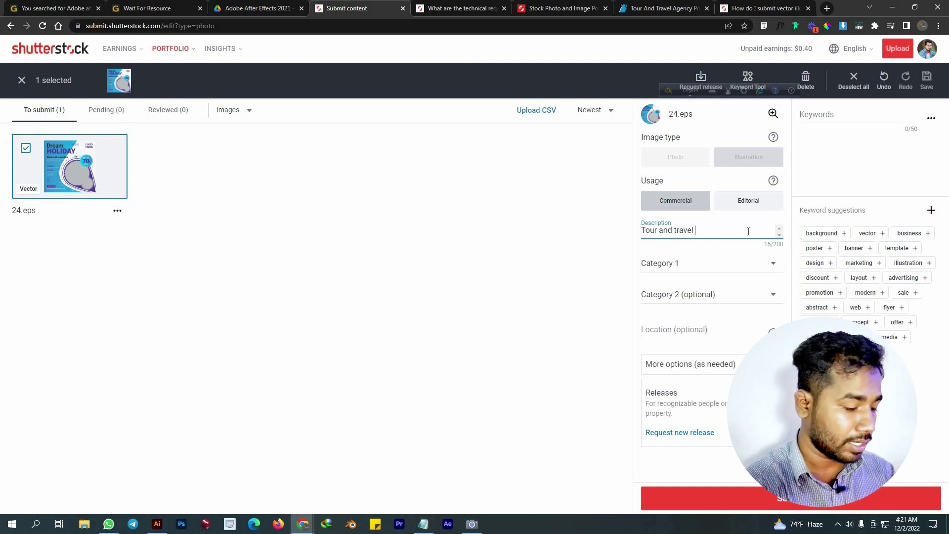
type("Agency Ads")
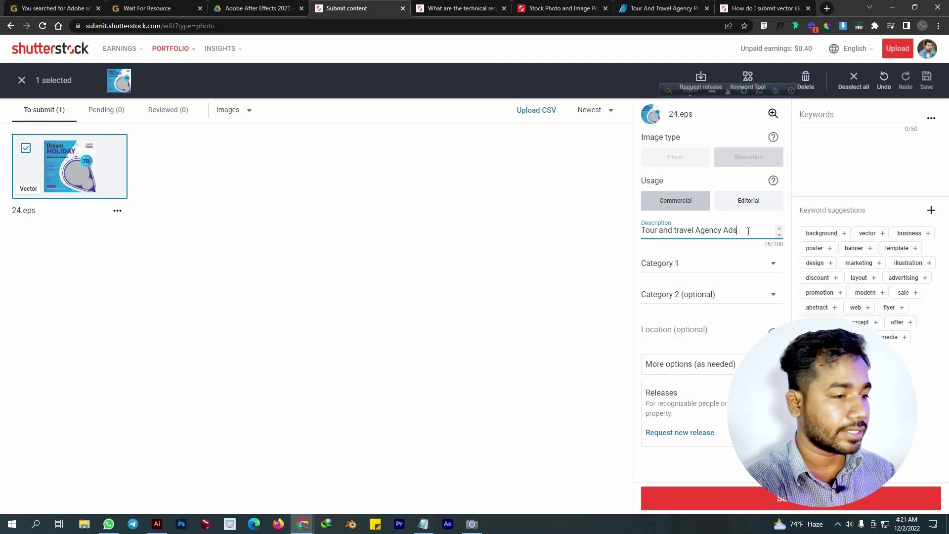
type(" Design")
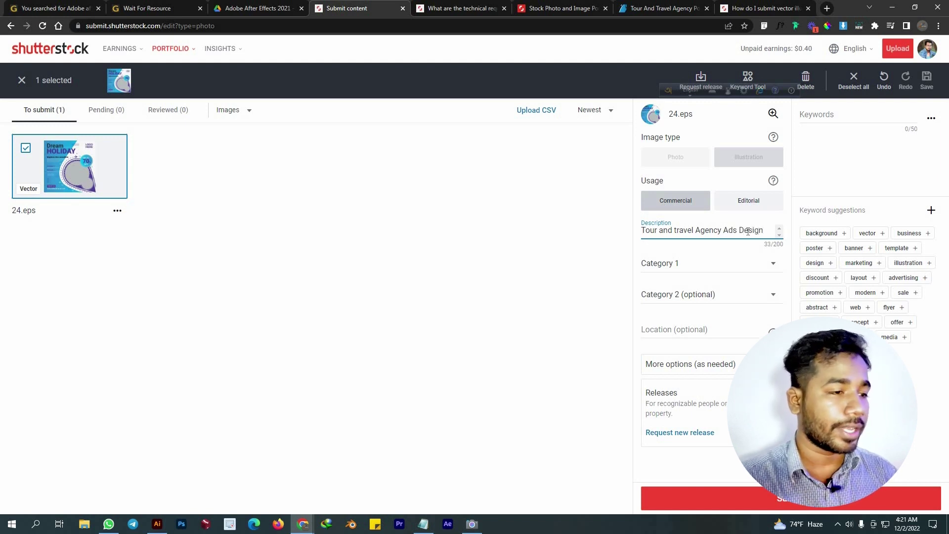
type(", travel")
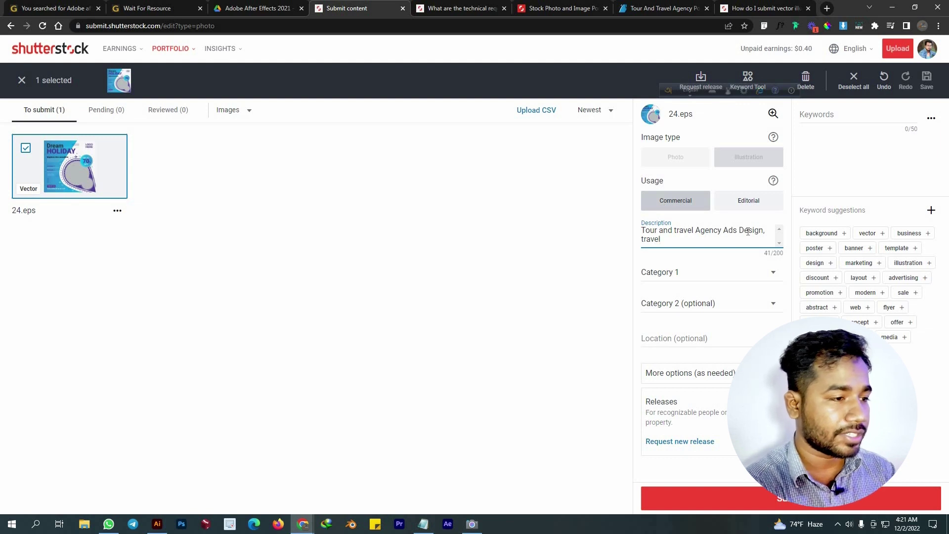
type(" Agency")
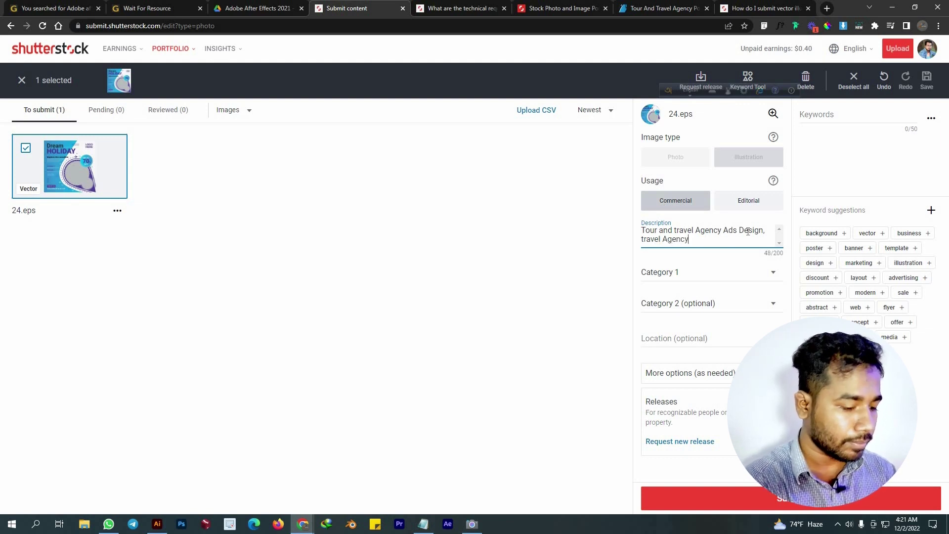
type(", Tour Po")
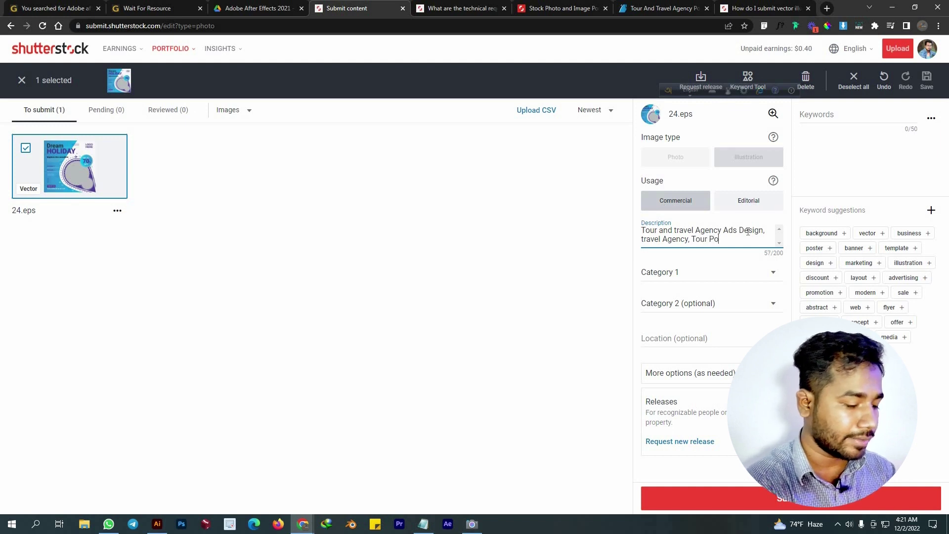
type("st Desig")
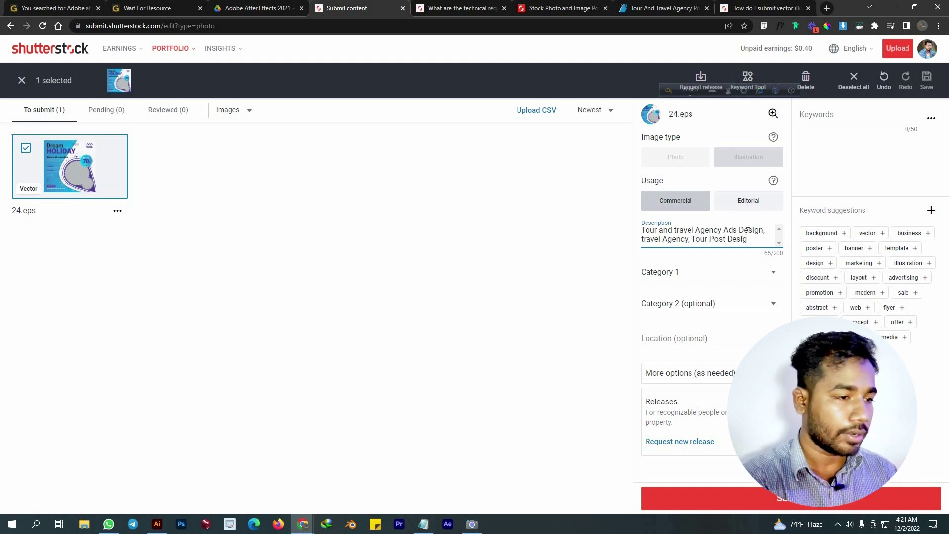
type("n")
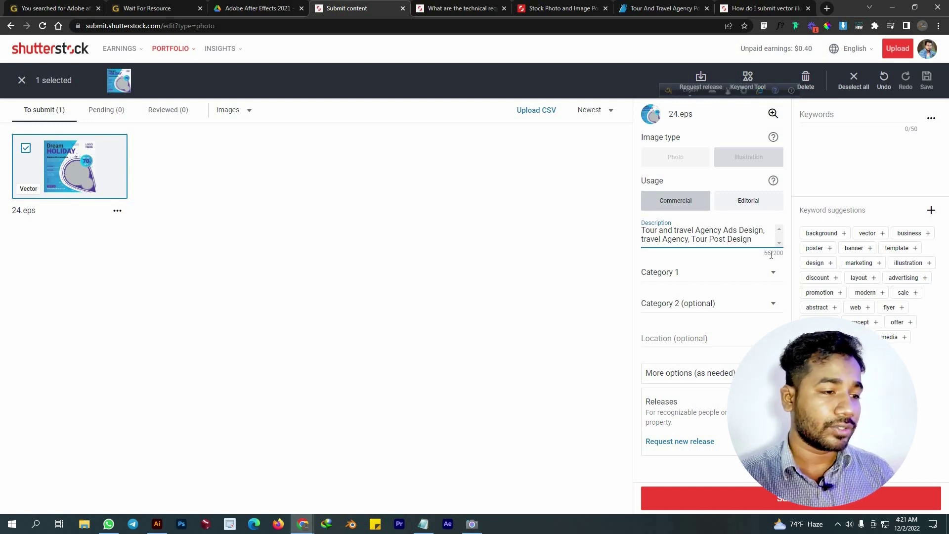
double_click(770, 253)
left_click(767, 245)
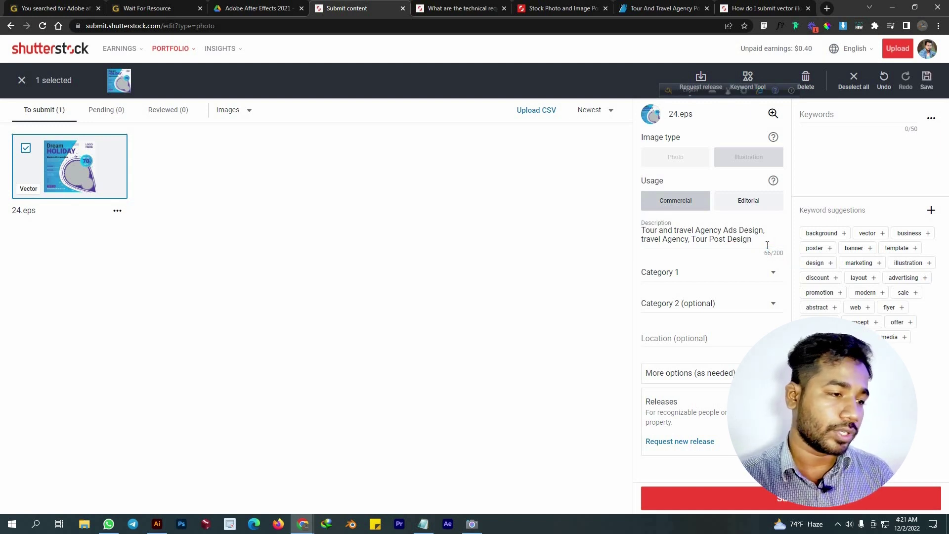
left_click(767, 245)
type(".")
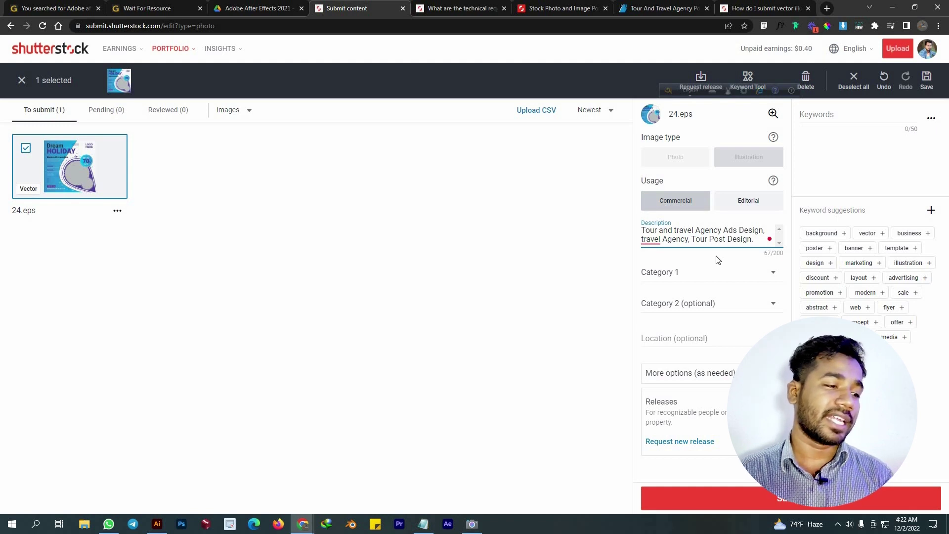
Accept the 'Travel' capitalisation fix and set Category 1 to Holidays.
left_click(653, 241)
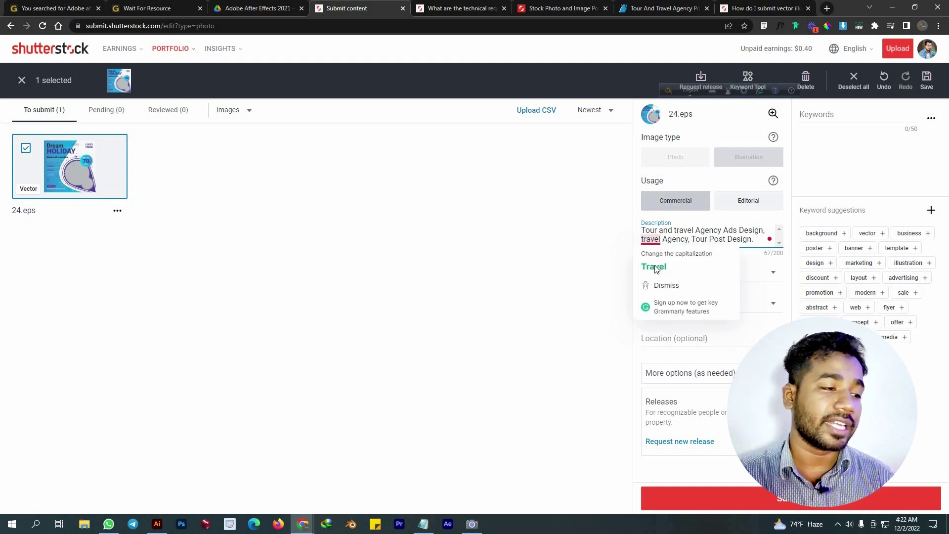
left_click(655, 264)
left_click(665, 275)
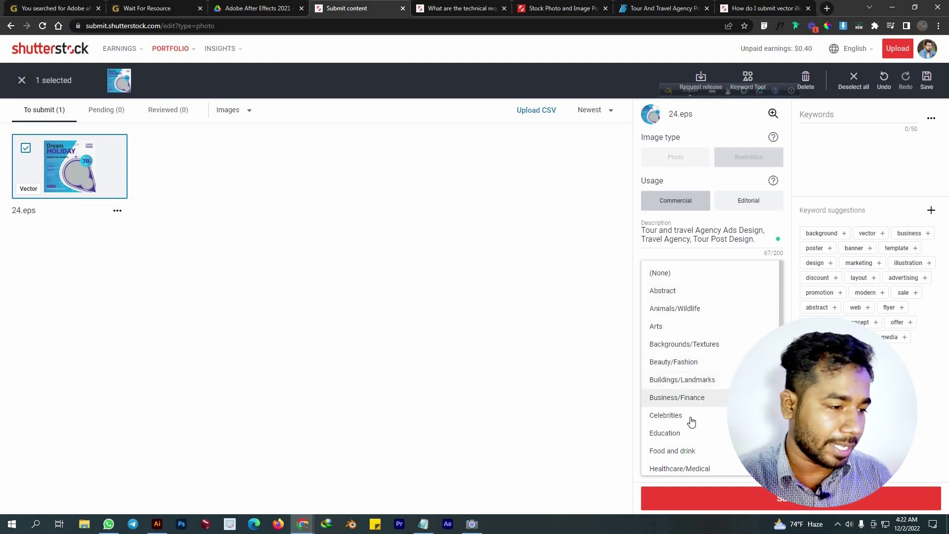
scroll(692, 421, "down", 2)
scroll(690, 435, "down", 3)
scroll(692, 346, "up", 2)
left_click(676, 340)
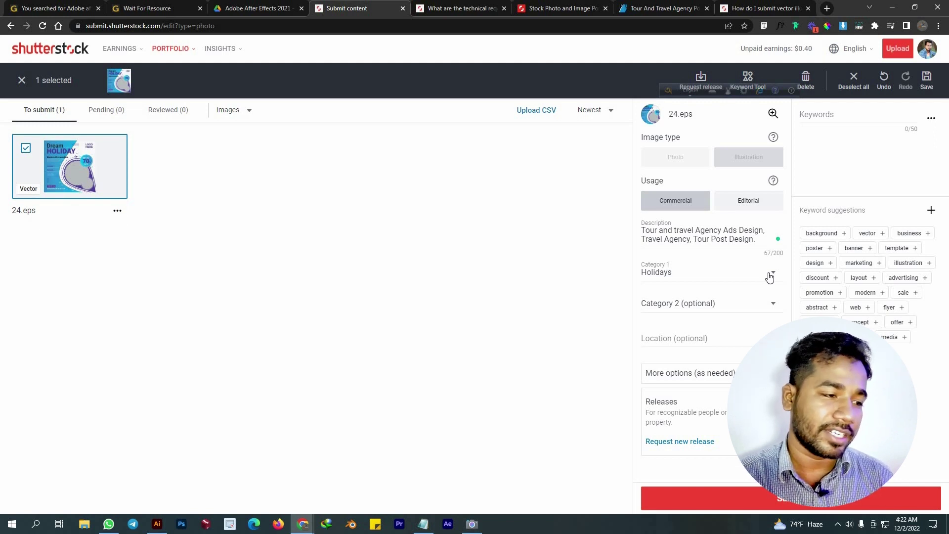
left_click(754, 312)
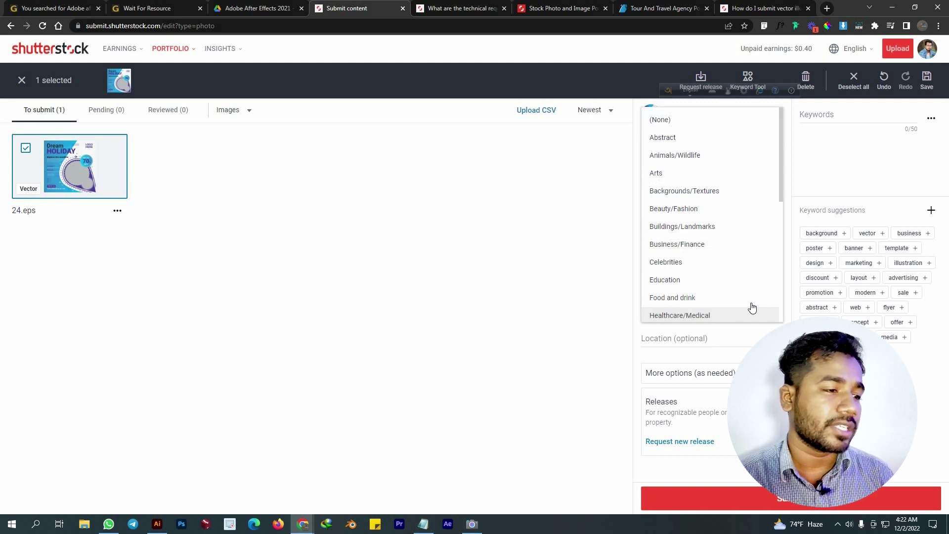
Choose Business/Finance as Category 2 for 24.eps.
left_click(712, 244)
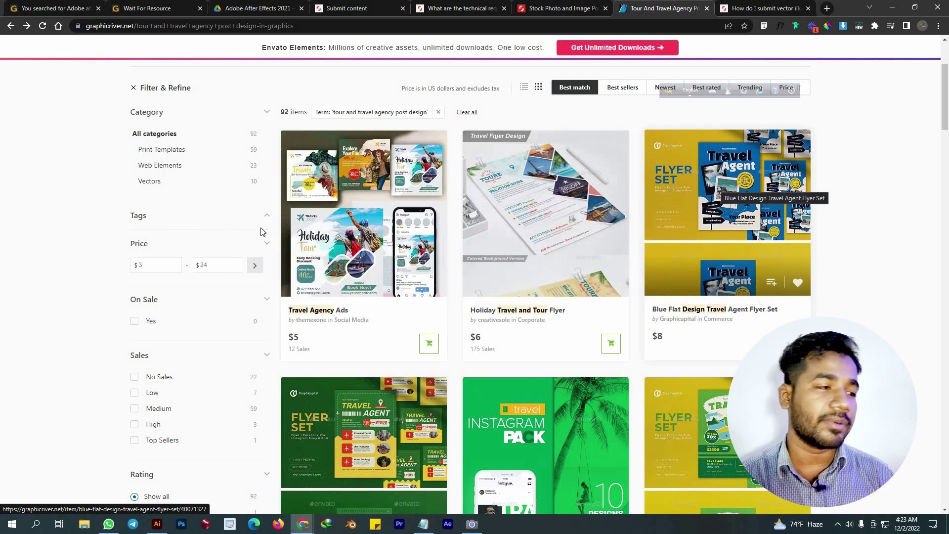
Open the Travel Agency Ads item from the GraphicRiver search results.
scroll(294, 228, "up", 3)
triple_click(290, 172)
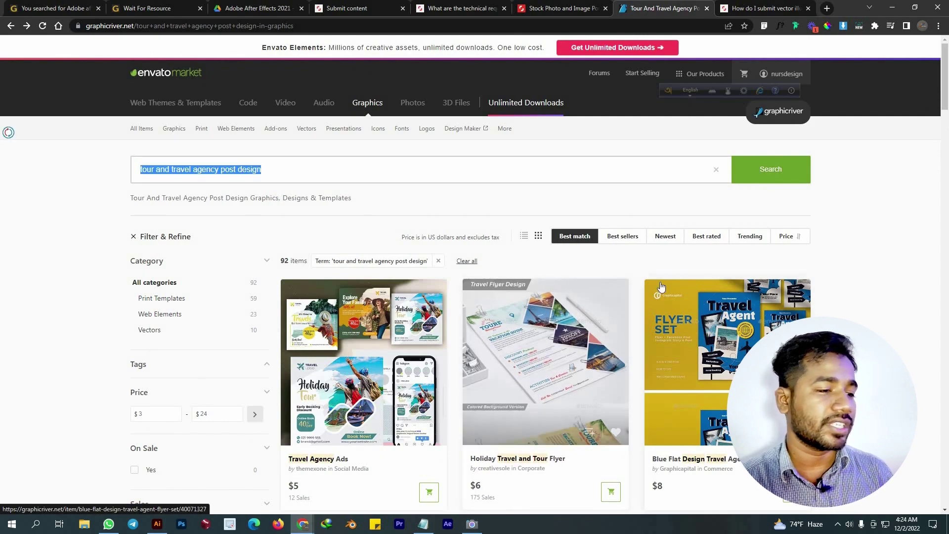
scroll(618, 340, "down", 7)
scroll(652, 287, "down", 3)
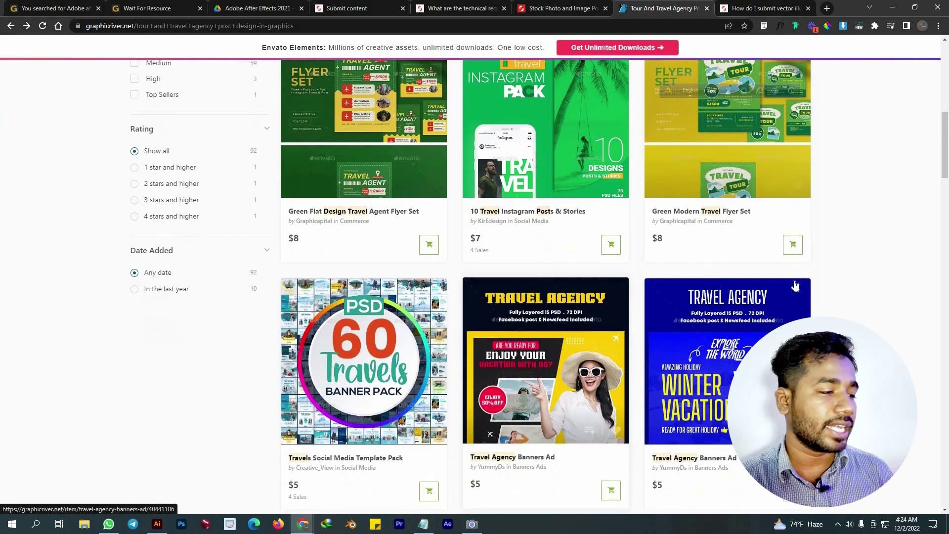
scroll(562, 237, "up", 10)
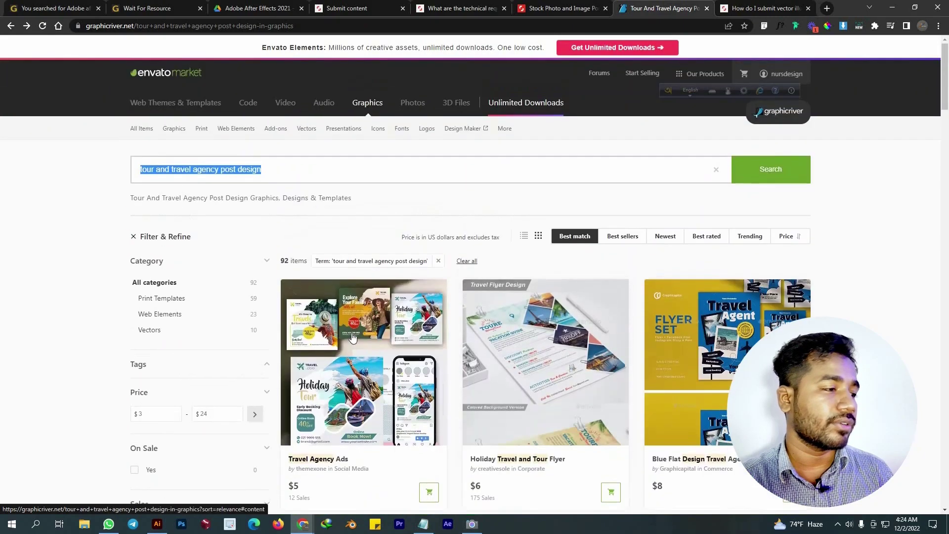
left_click(622, 236)
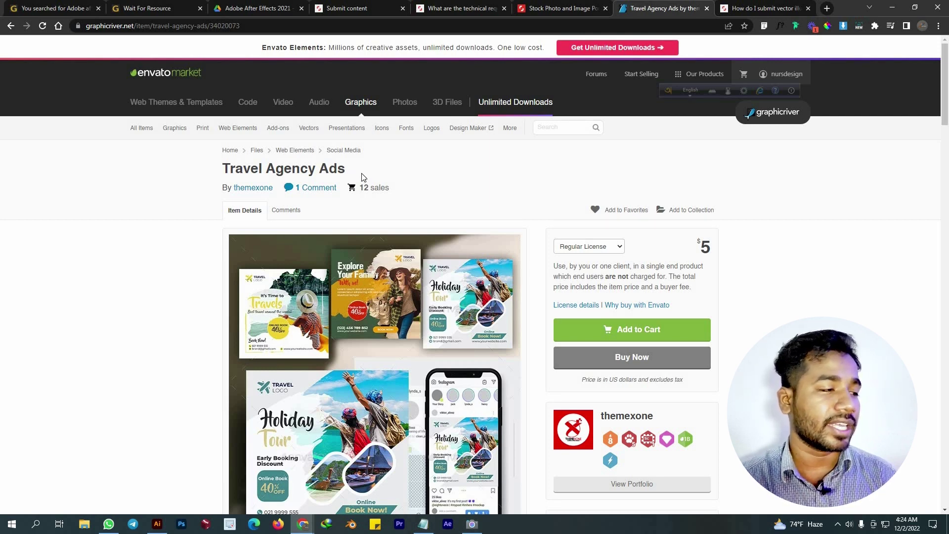
Highlight the item's title and tags, then return to the technical requirements article.
left_click_drag(211, 152, 568, 197)
left_click(570, 197)
scroll(570, 199, "down", 8)
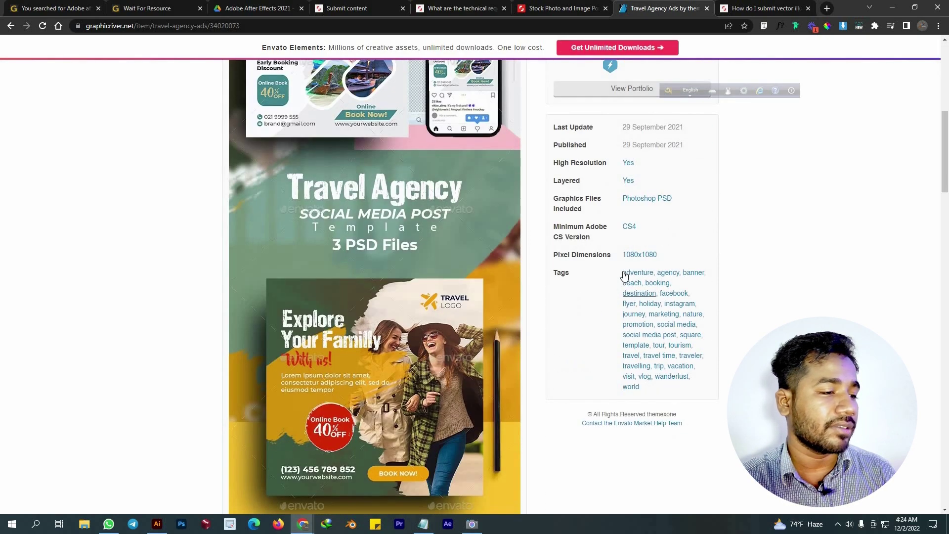
left_click_drag(621, 273, 668, 388)
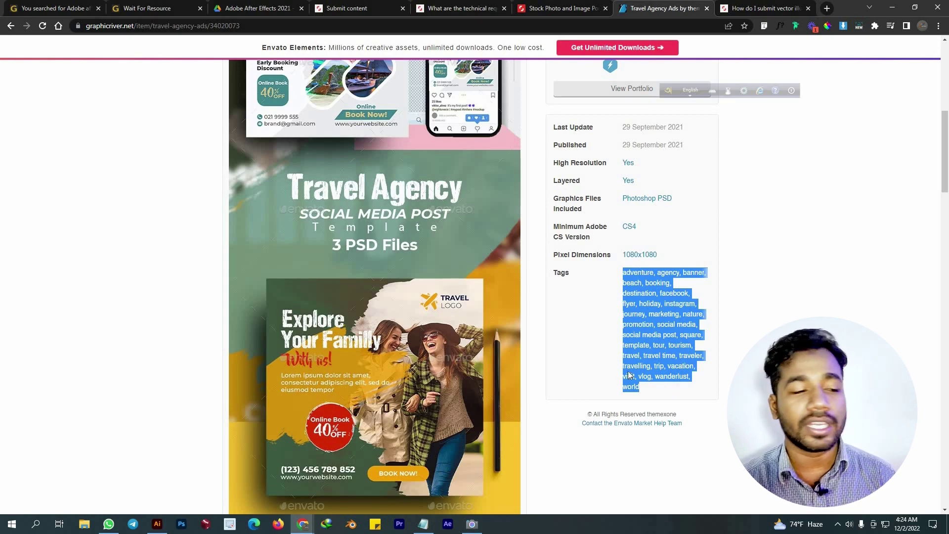
scroll(555, 354, "up", 8)
left_click_drag(363, 189, 389, 190)
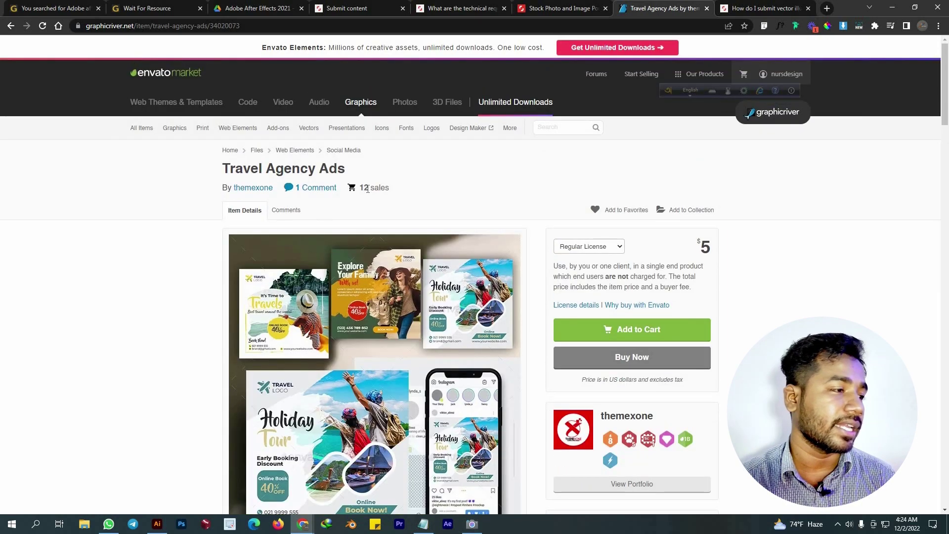
scroll(733, 262, "down", 1)
scroll(733, 262, "down", 8)
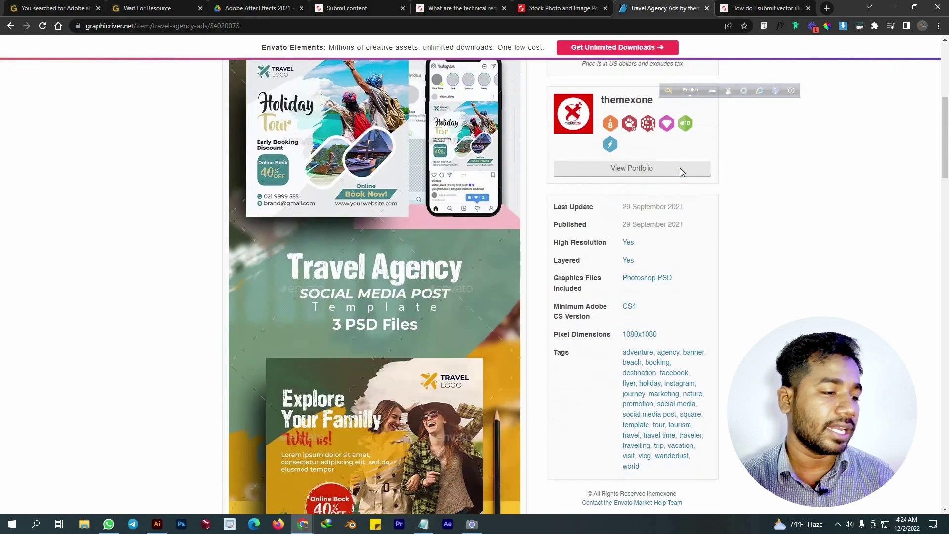
left_click_drag(712, 130, 761, 152)
left_click(705, 191)
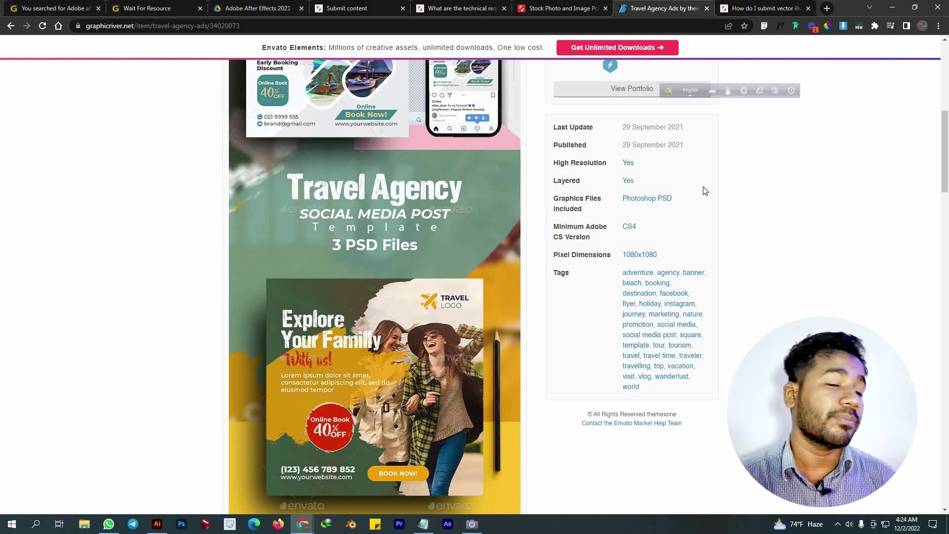
scroll(655, 191, "up", 4)
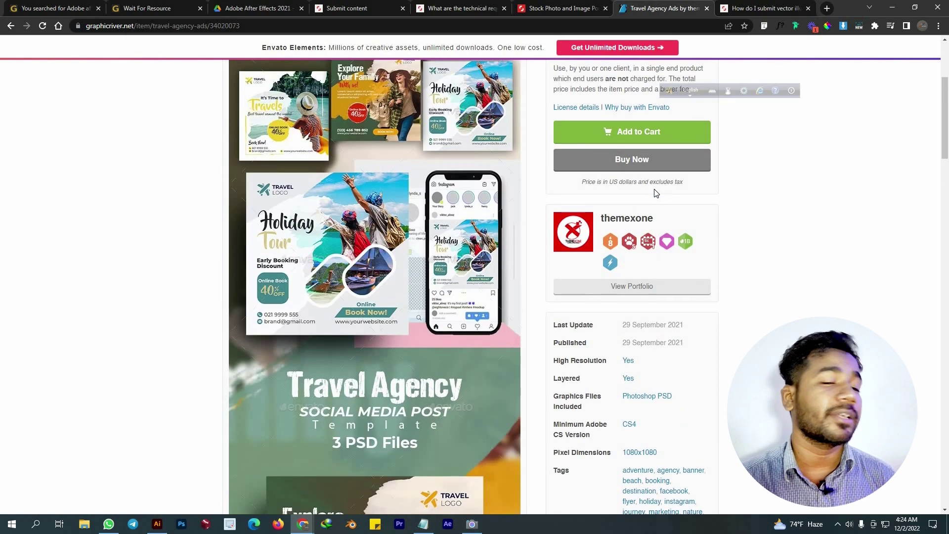
scroll(494, 233, "up", 4)
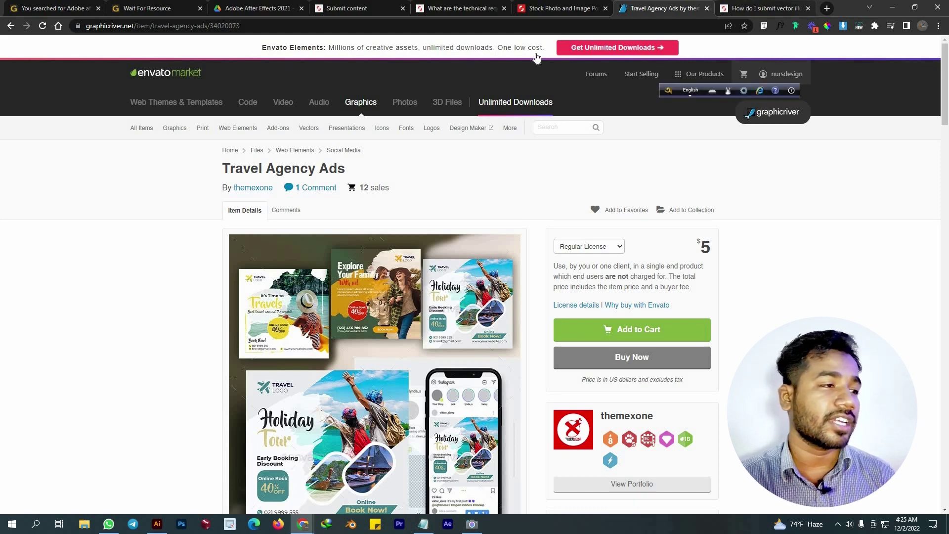
left_click(439, 7)
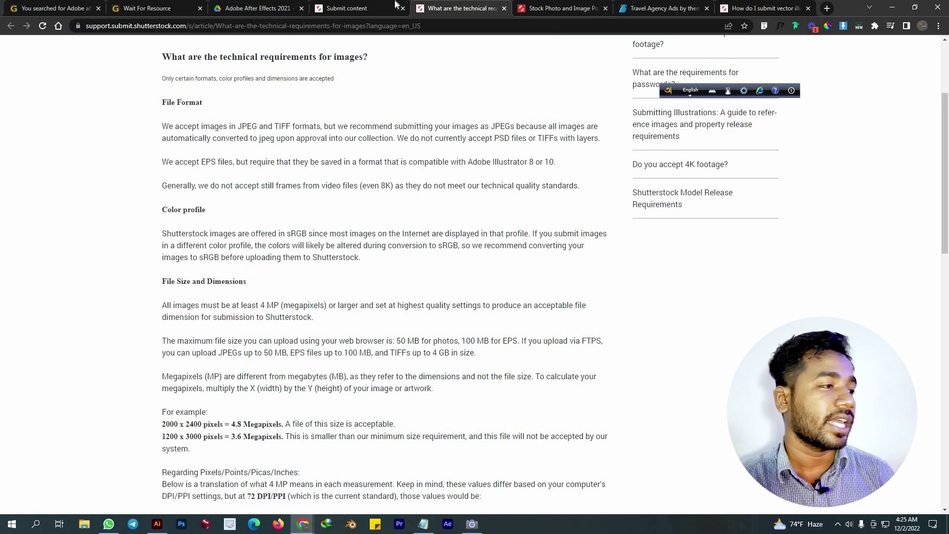
Paste the prepared comma-separated travel keyword list into 24.eps's Keywords field.
left_click(396, 6)
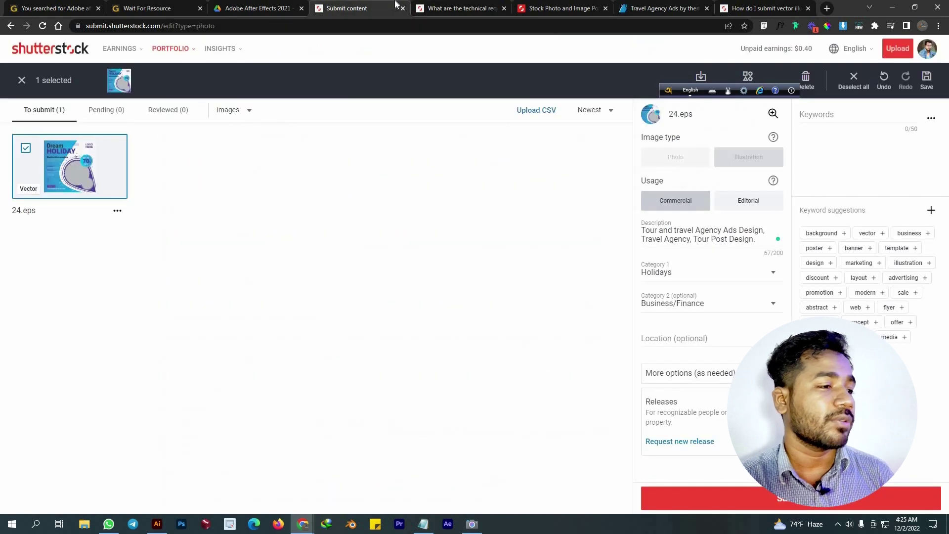
left_click(830, 116)
key("ctrl+v")
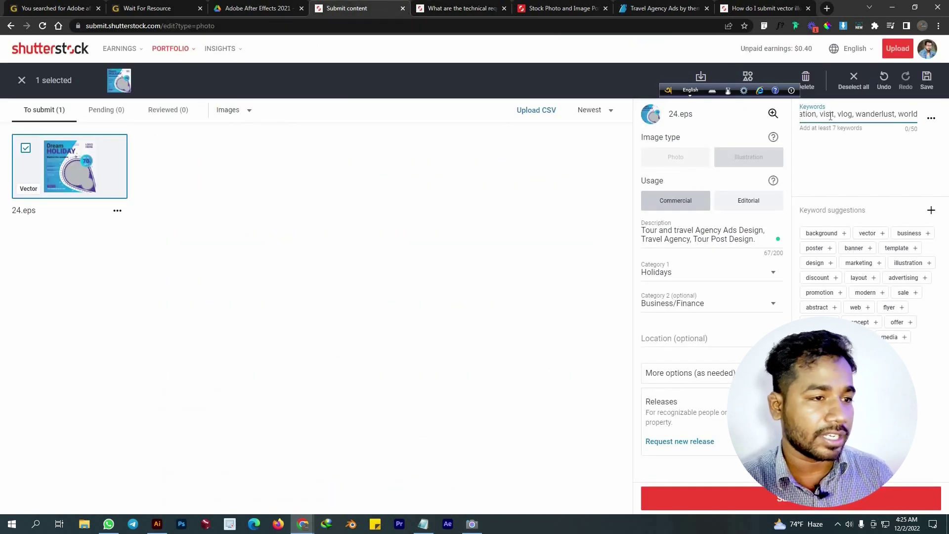
key("Return")
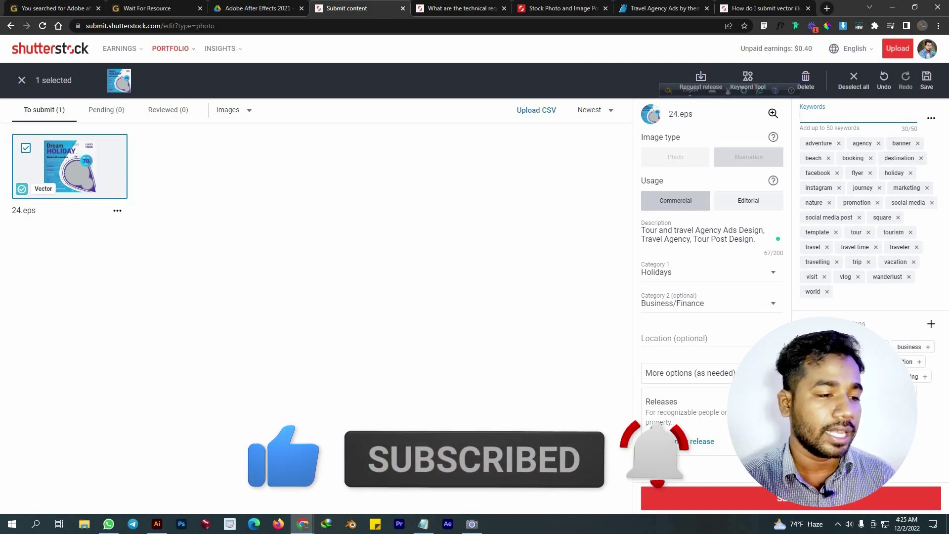
Add suggested keywords (business, design, advertising, modern, sale, vector, etc.) to reach 50/50, then open Keyword Tool.
left_click(908, 349)
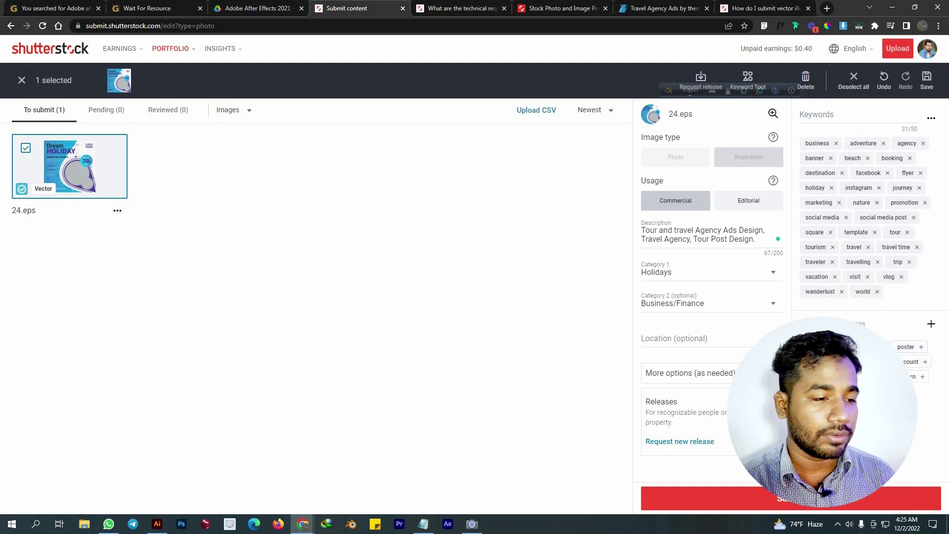
left_click(870, 346)
left_click(894, 391)
left_click(894, 391)
left_click(895, 391)
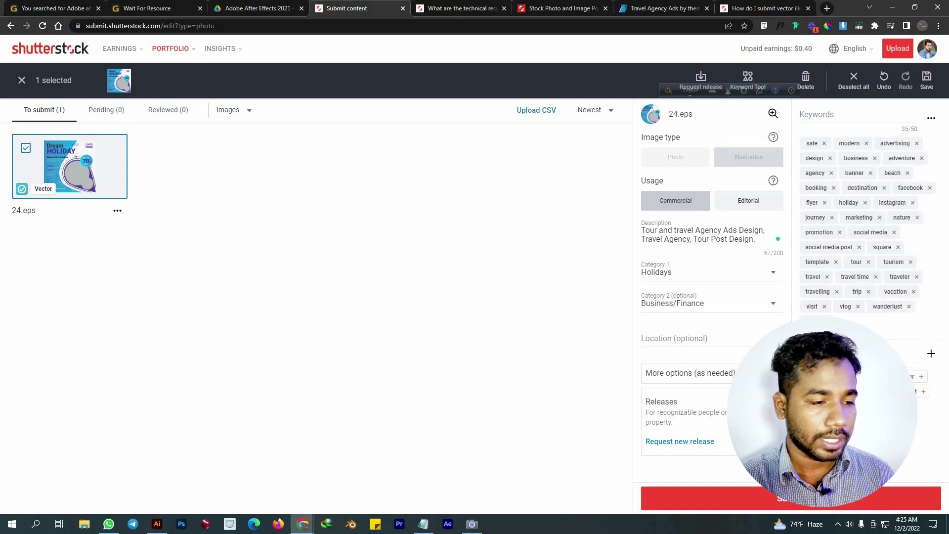
left_click(894, 391)
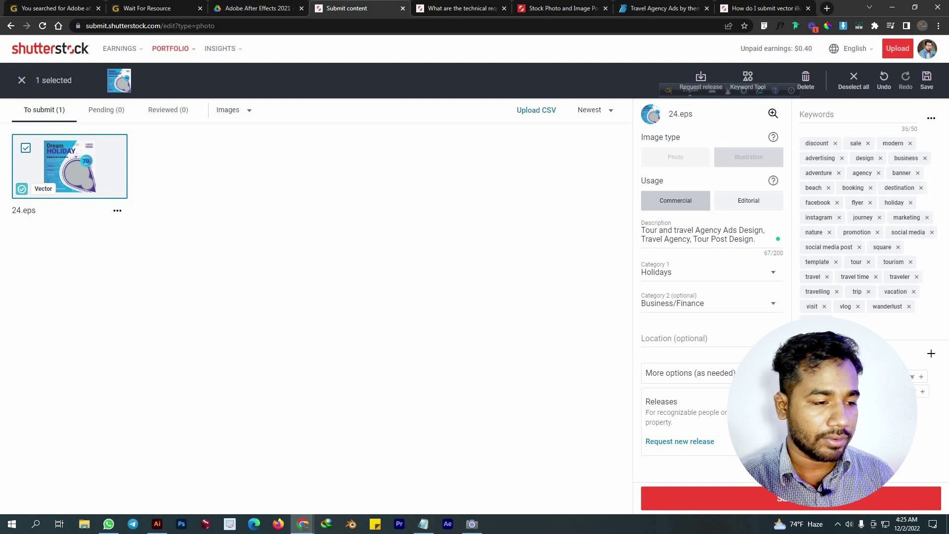
left_click(894, 391)
left_click(894, 391)
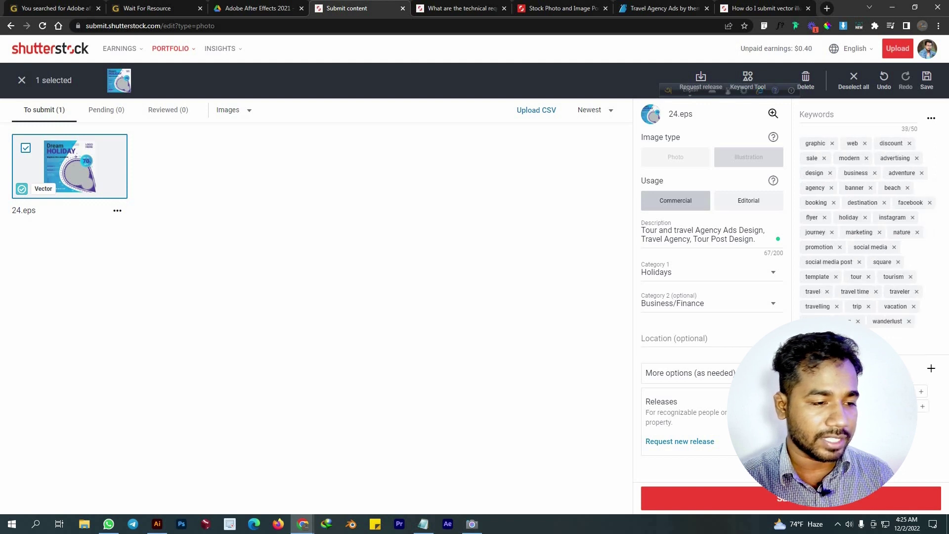
left_click(895, 391)
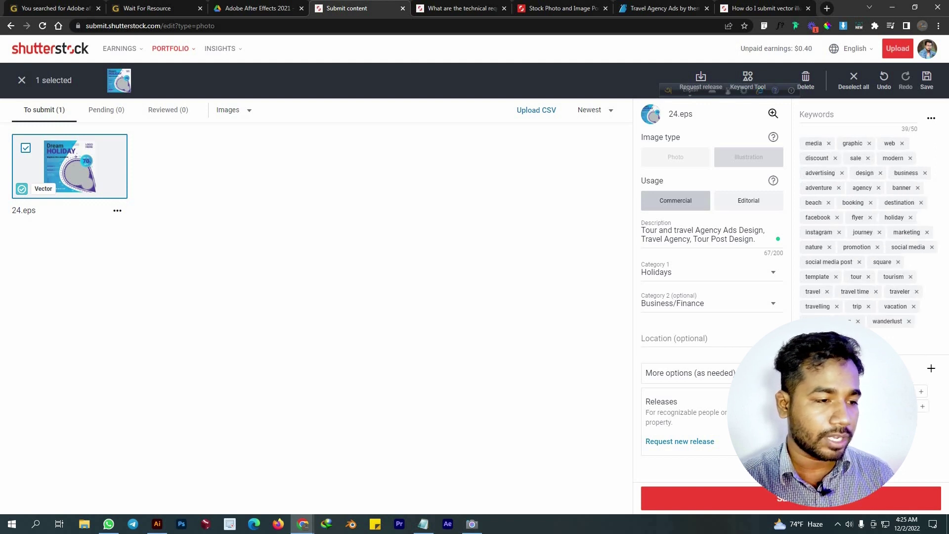
left_click(894, 391)
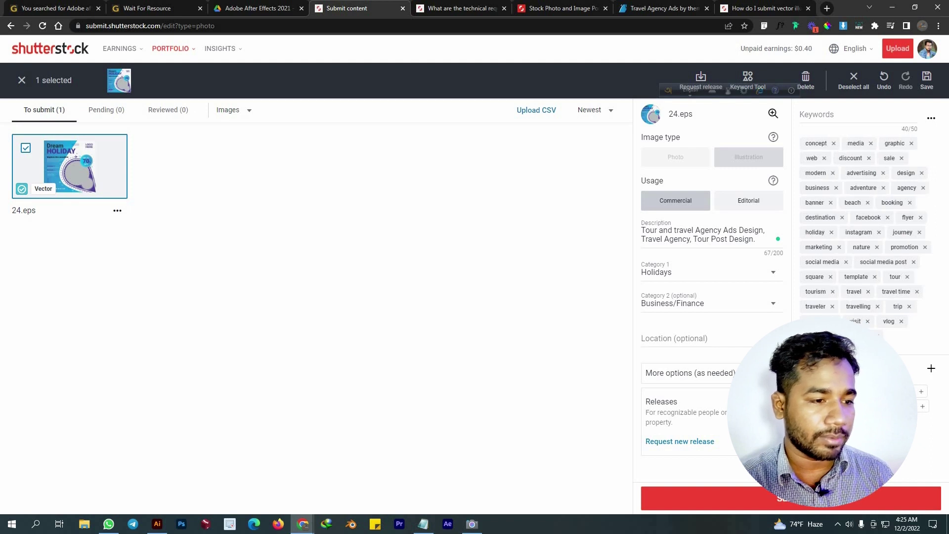
left_click(921, 391)
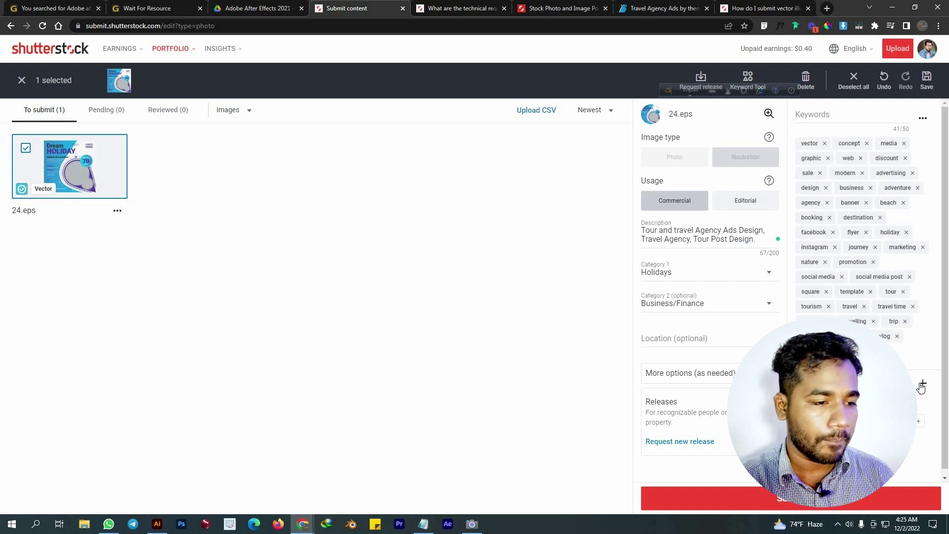
left_click(922, 384)
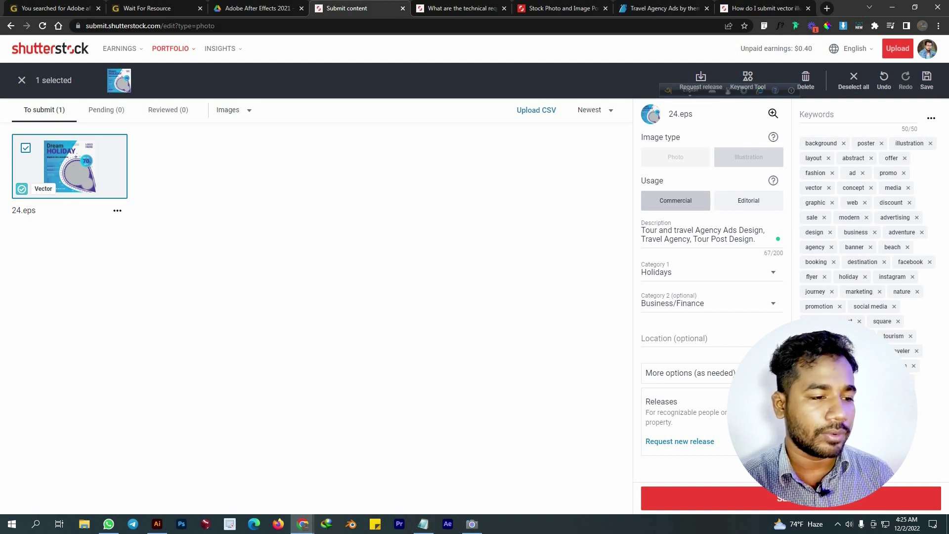
left_click(748, 79)
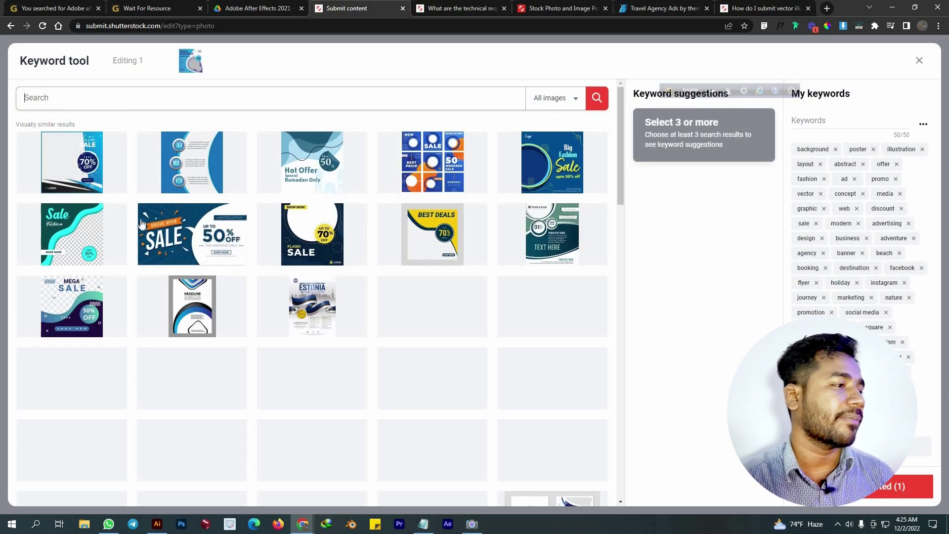
Pick three visually similar images, including the SALE 50% OFF banner, and add all relevant keywords.
left_click(78, 169)
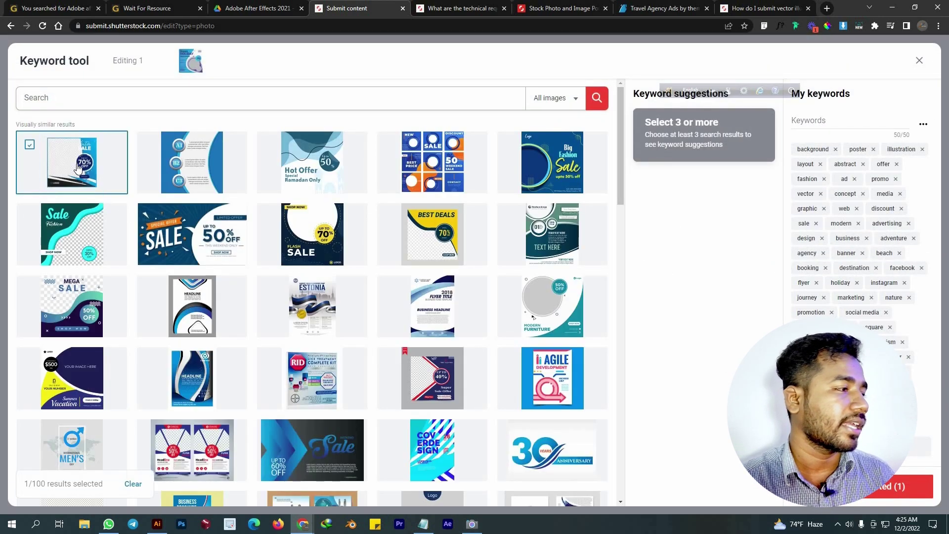
left_click(184, 236)
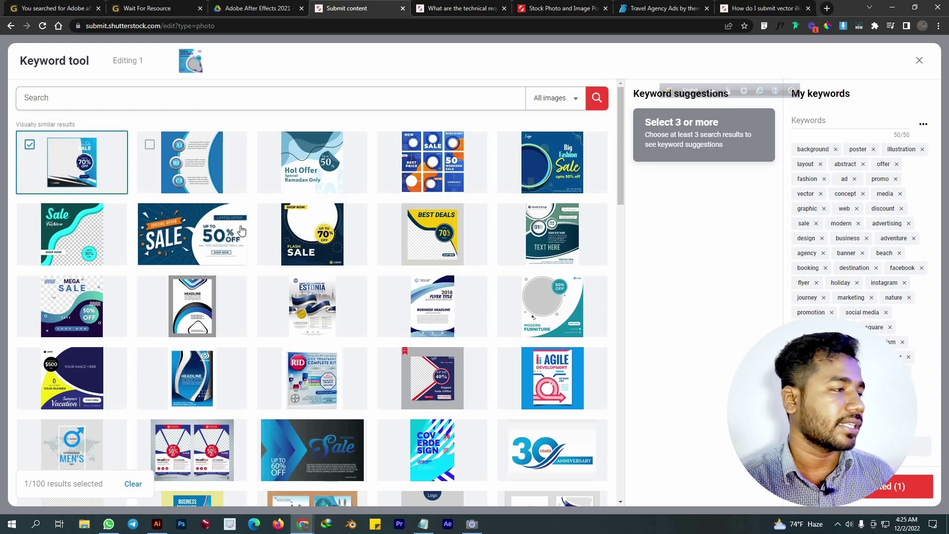
left_click(191, 163)
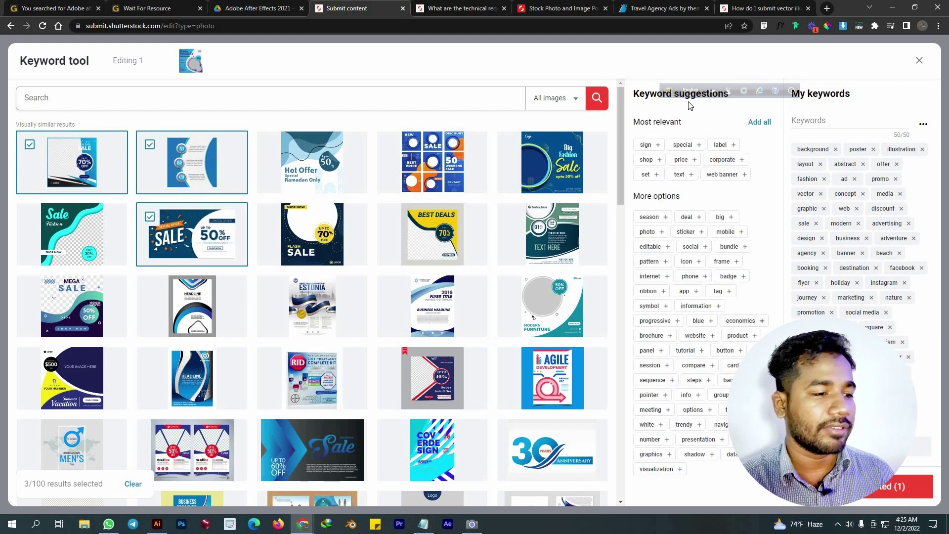
left_click(760, 127)
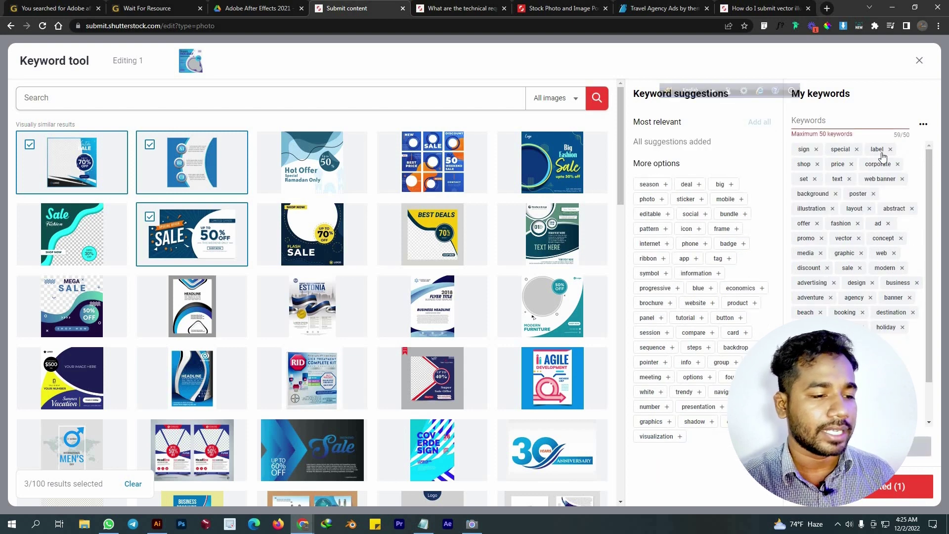
Remove label, shop, text, set, web banner, sign, special, price, corporate and background keywords; close the tool.
left_click(890, 150)
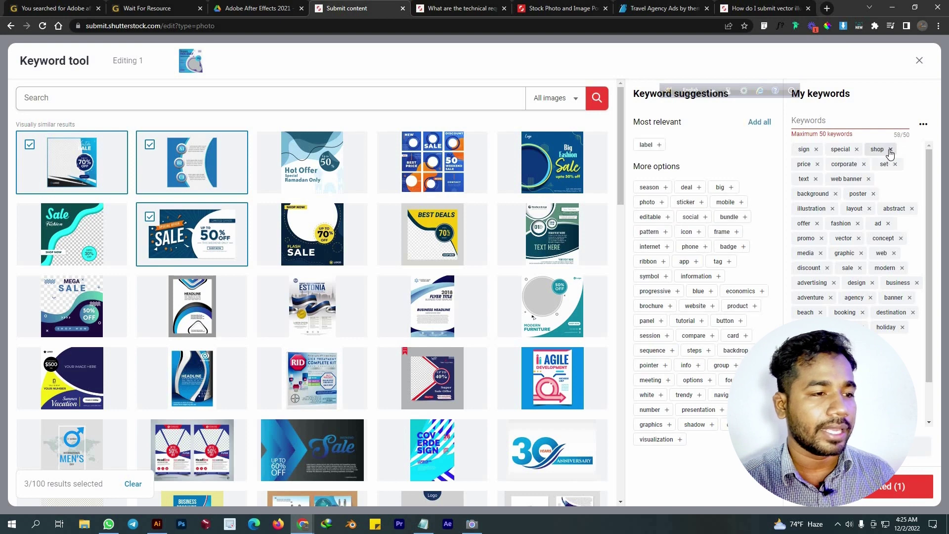
left_click(890, 149)
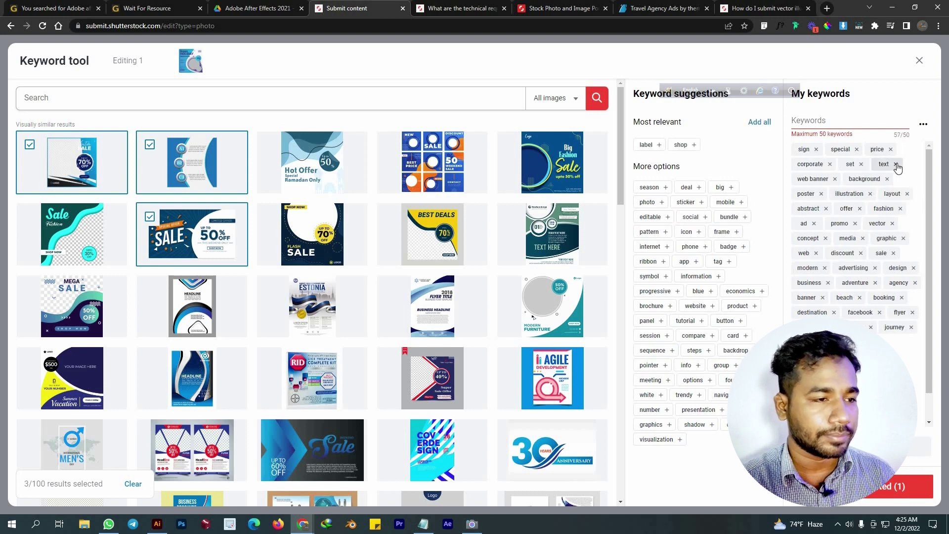
left_click(894, 164)
left_click(861, 164)
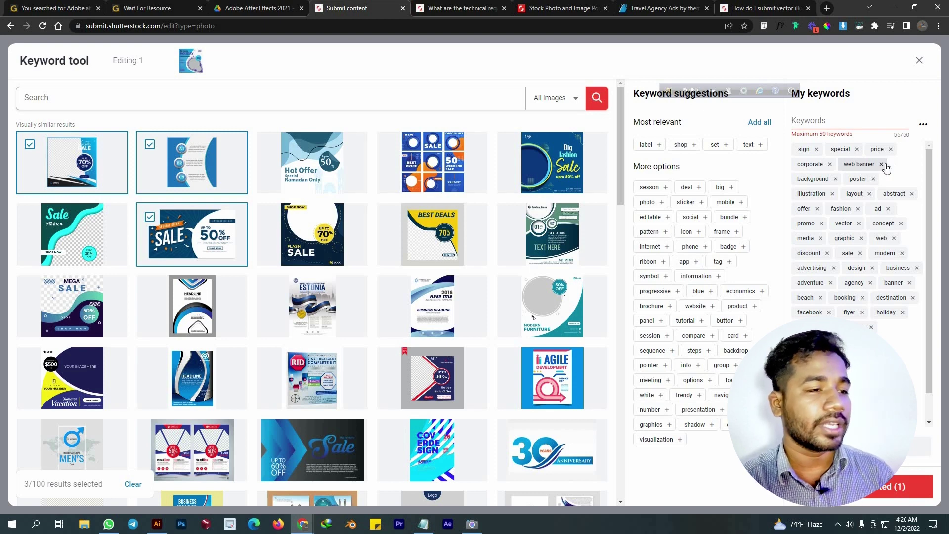
left_click(881, 164)
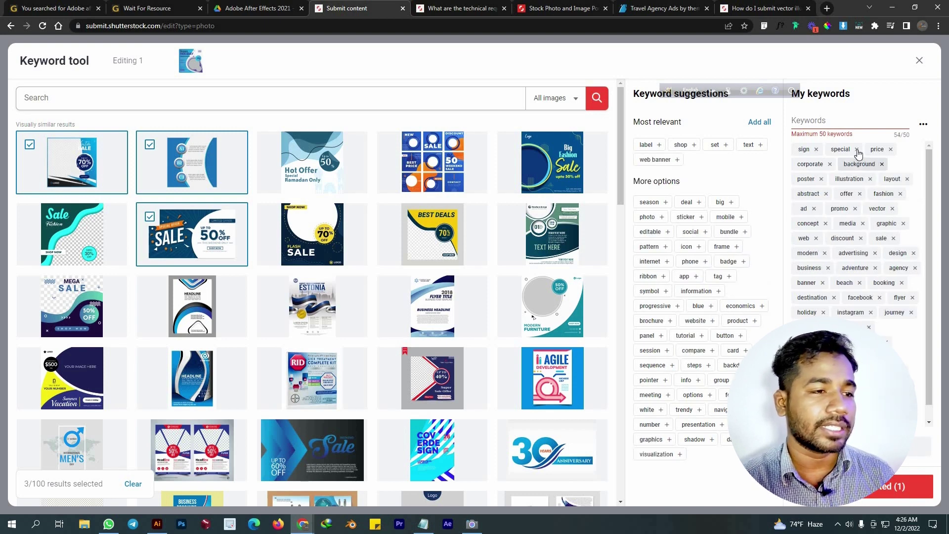
left_click(816, 150)
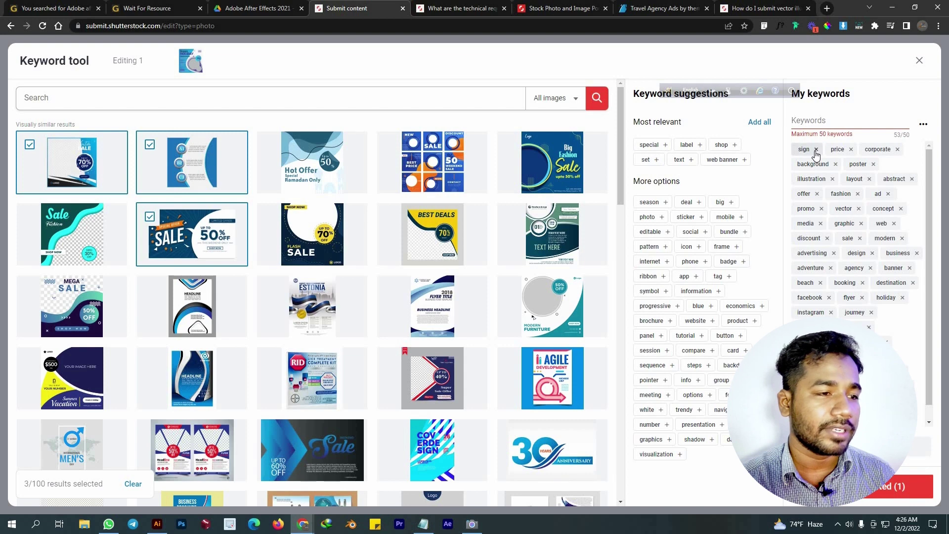
left_click(817, 150)
left_click(817, 150)
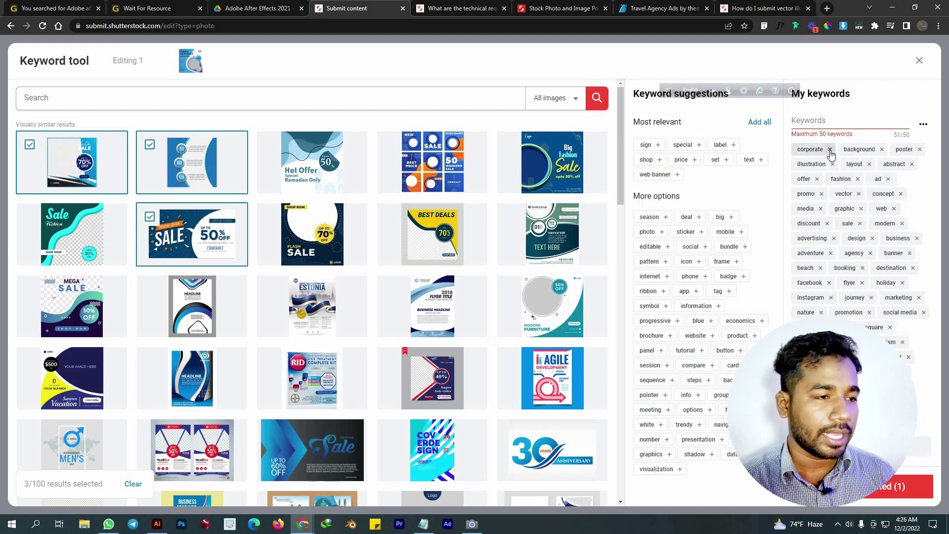
left_click(830, 151)
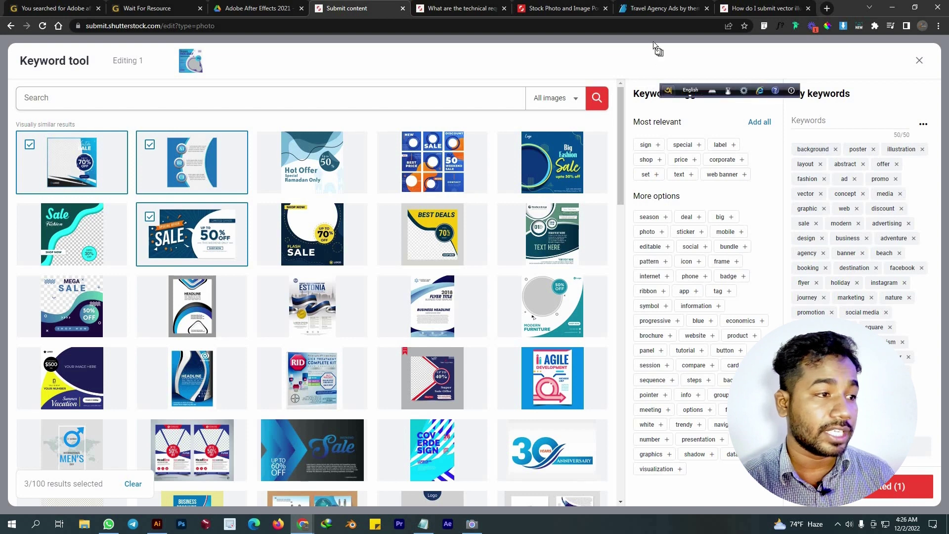
left_click_drag(657, 48, 651, 44)
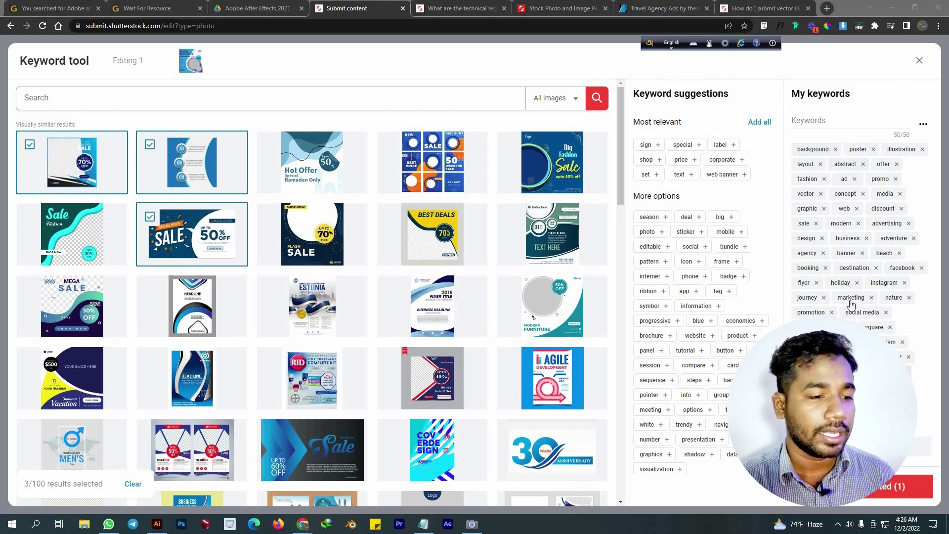
left_click(835, 150)
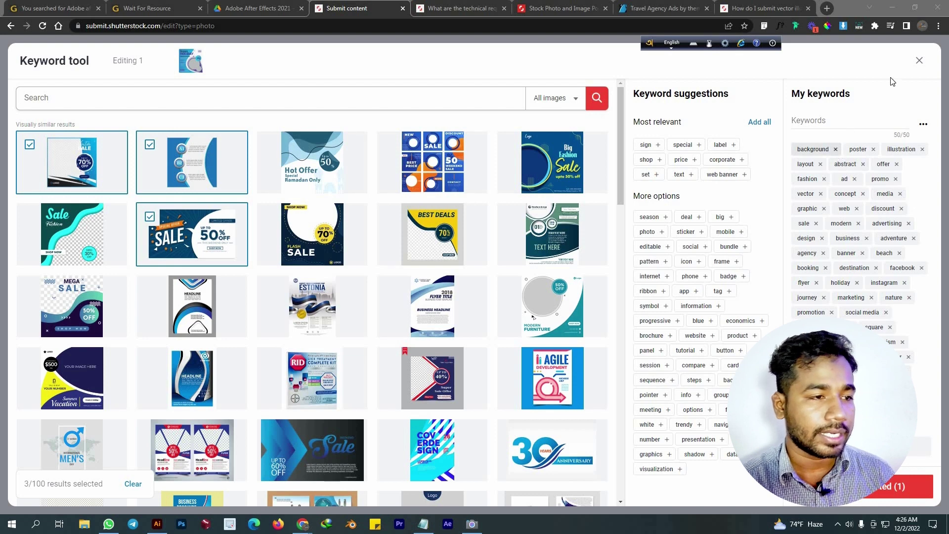
left_click(918, 62)
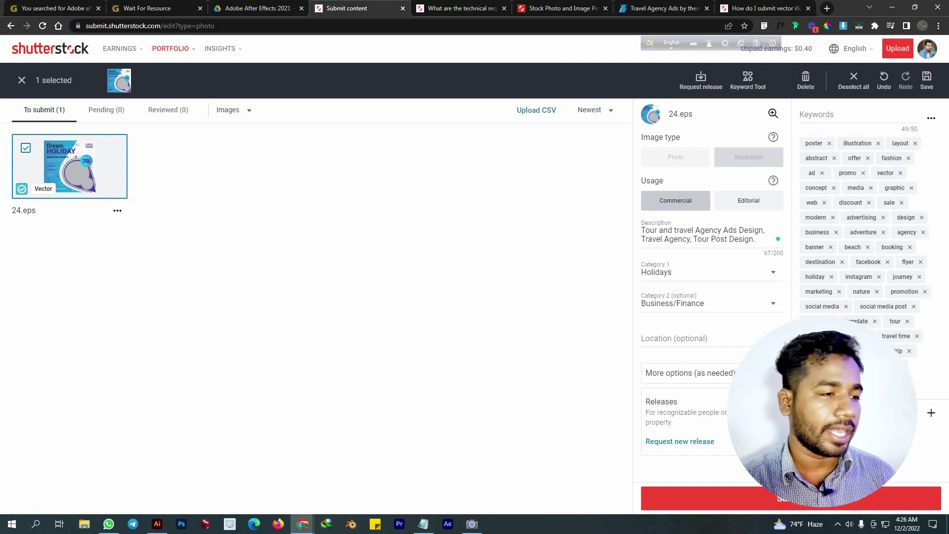
Submit 24.eps, view its details under Pending, then check the Reviewed list is empty.
left_click(802, 507)
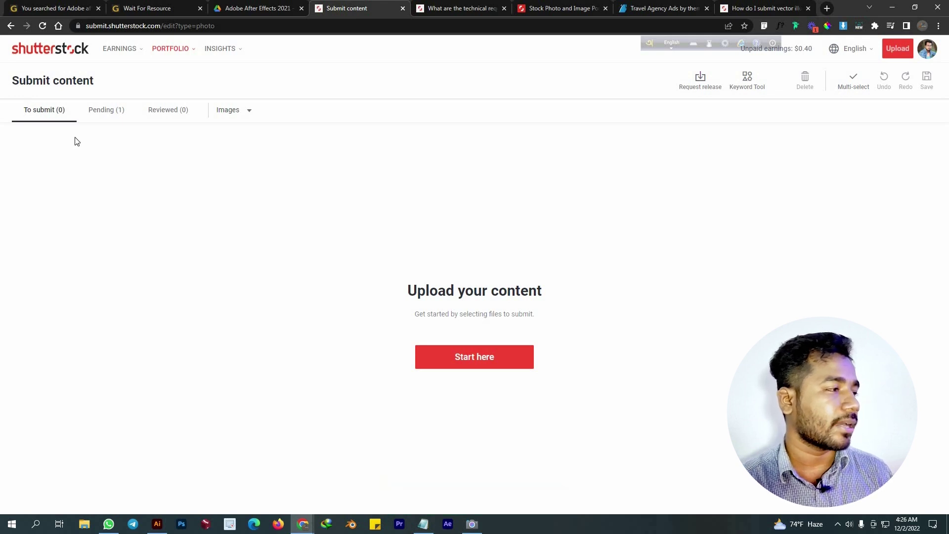
left_click(101, 115)
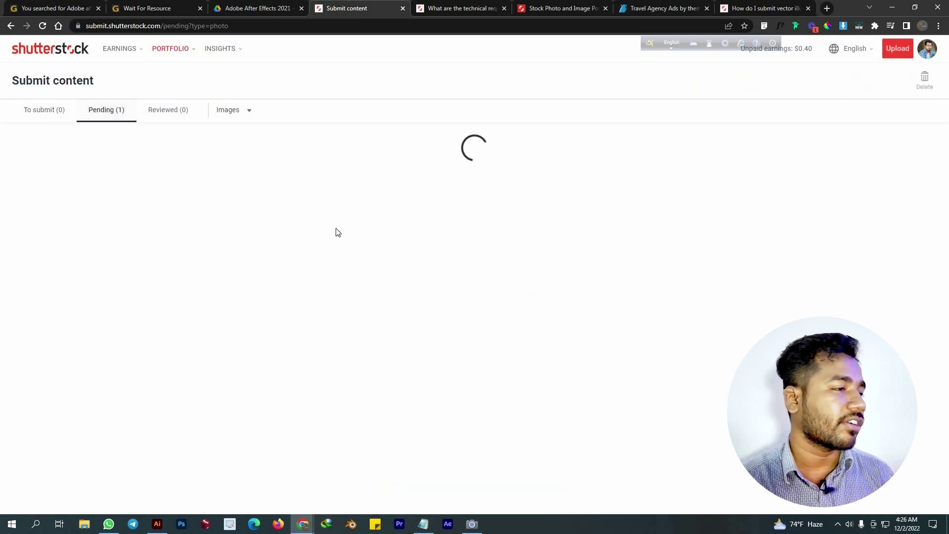
left_click(46, 195)
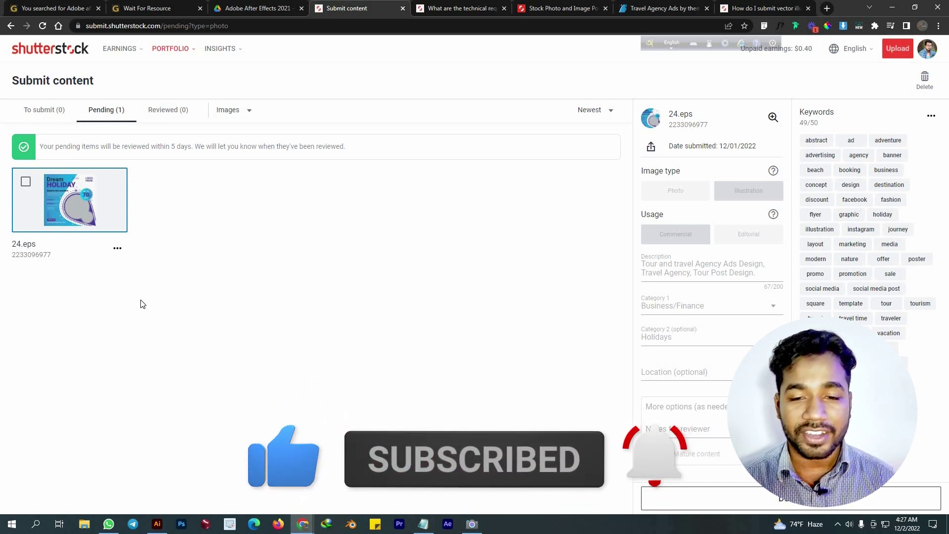
left_click(179, 115)
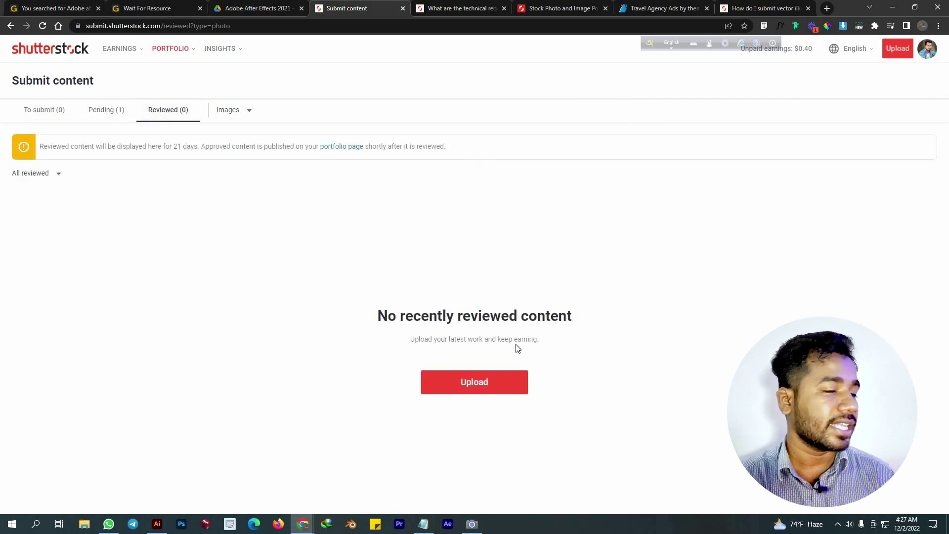